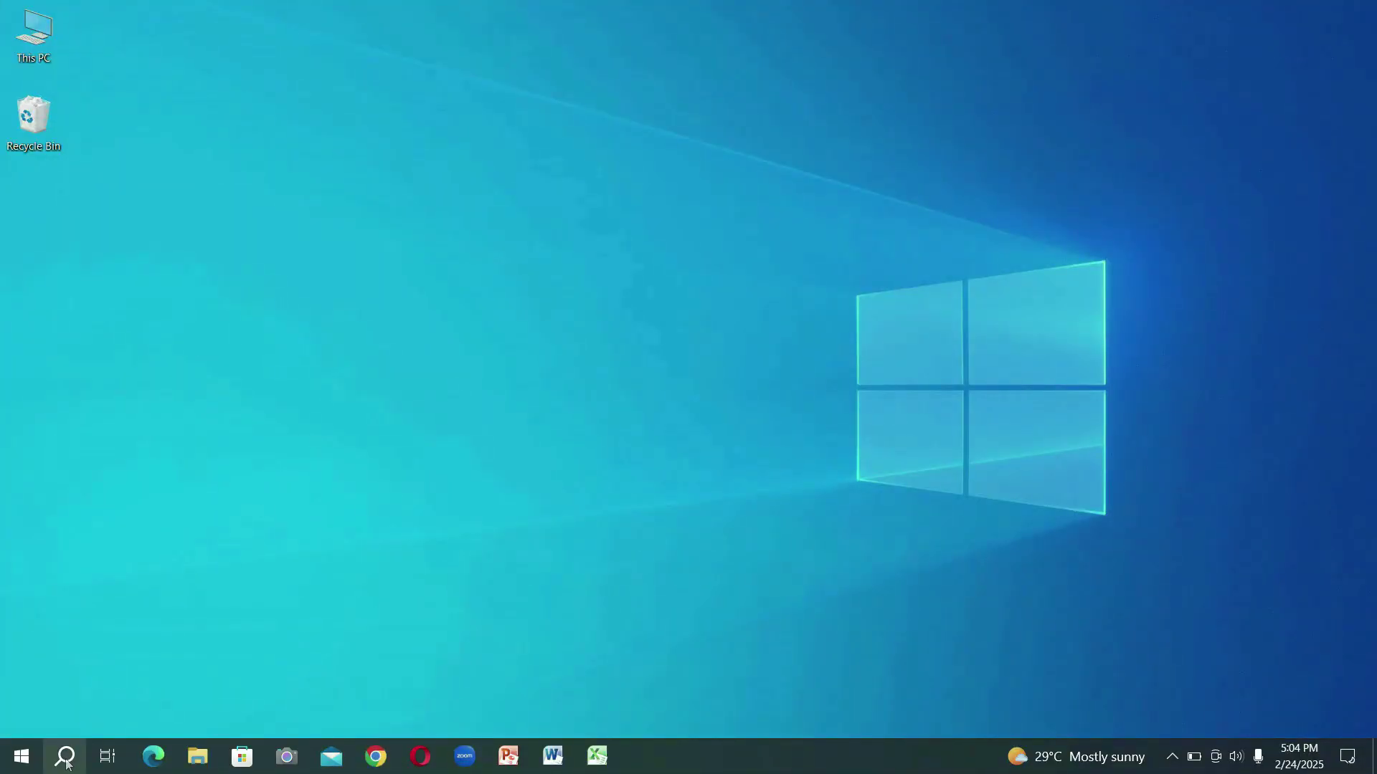
Open the advanced sharing settings of the Network and Sharing Center in Control Panel.
click(65, 759)
text(control panel)
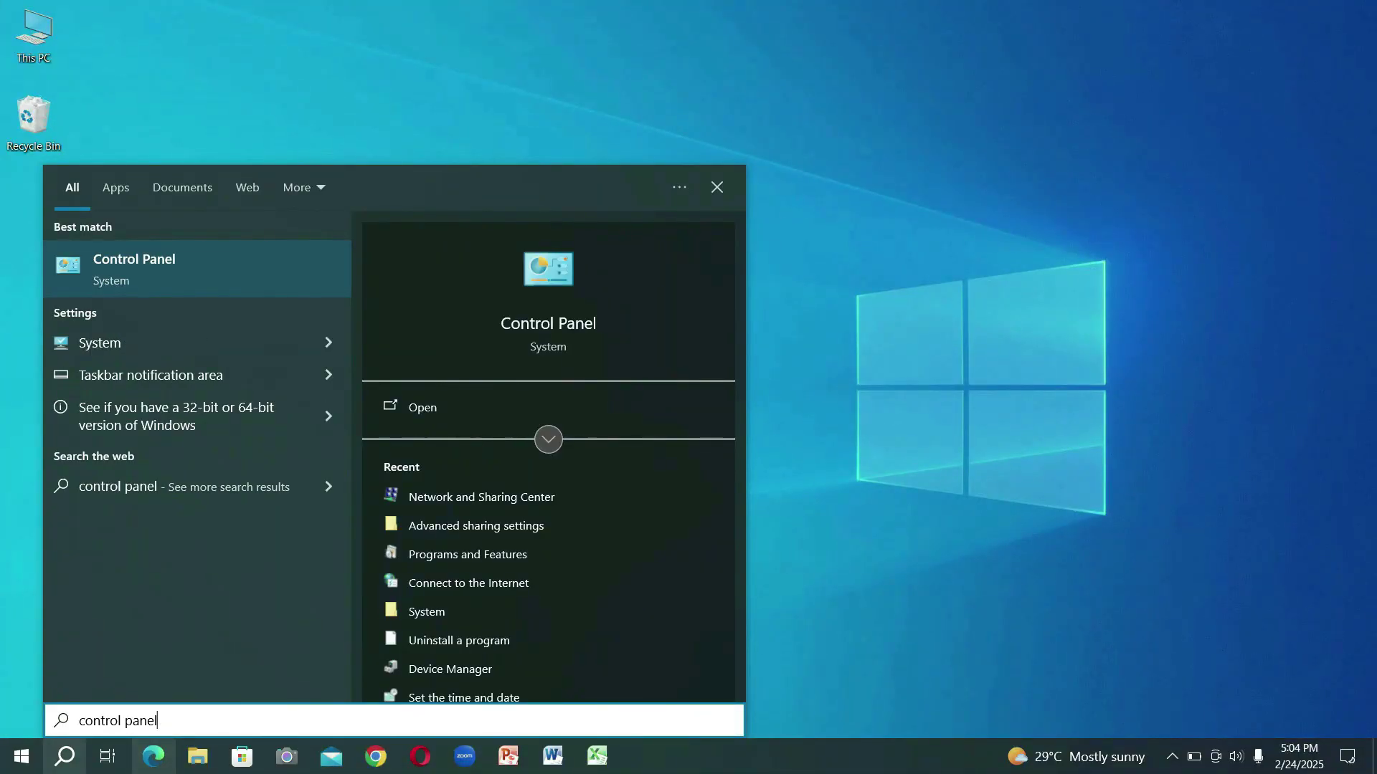
click(158, 273)
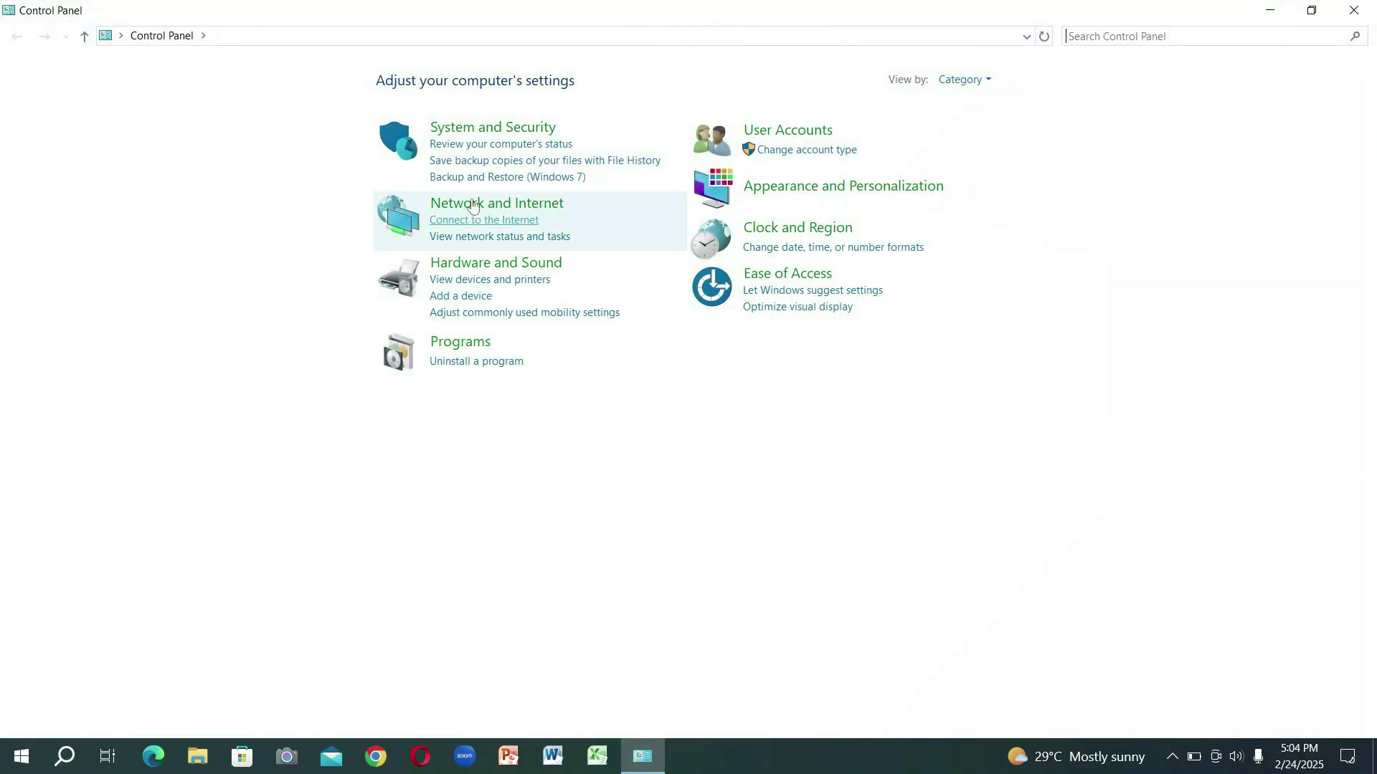
click(473, 201)
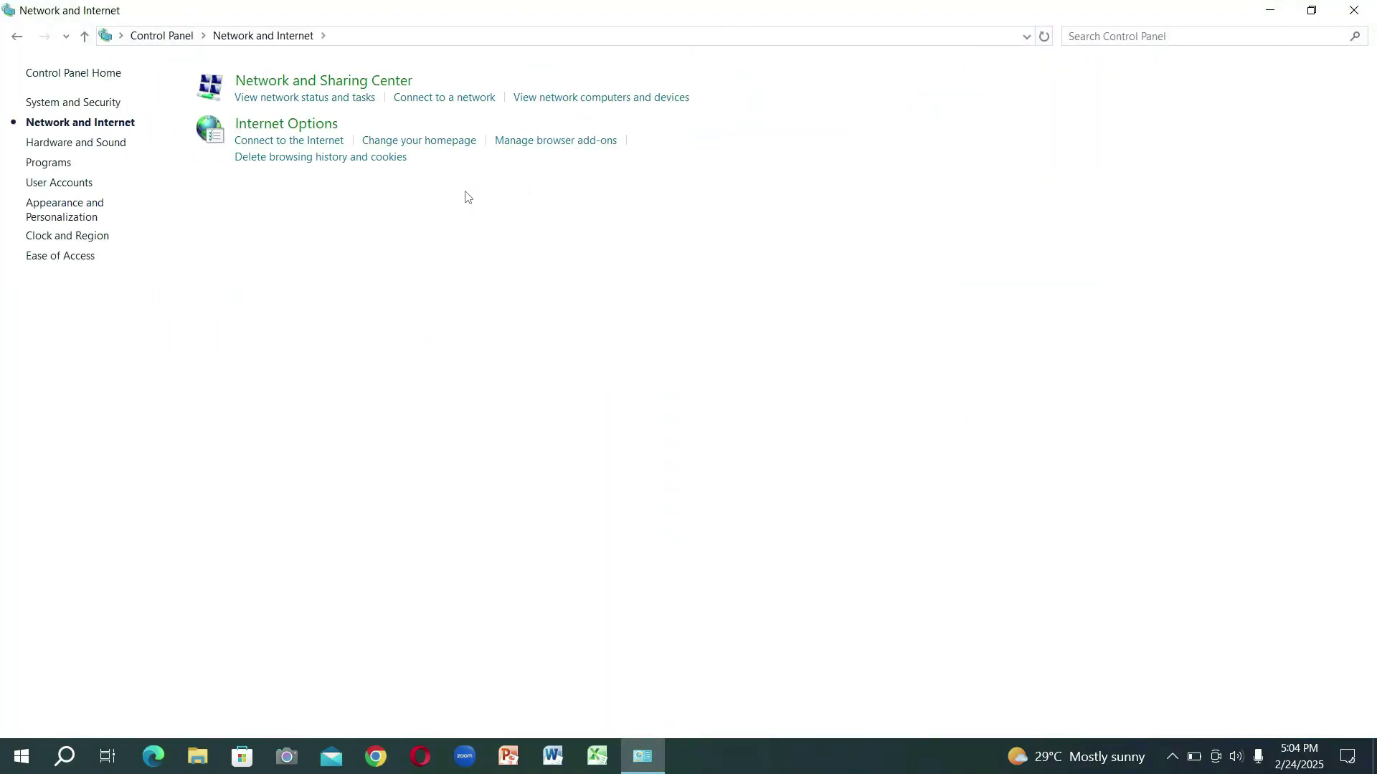
click(337, 86)
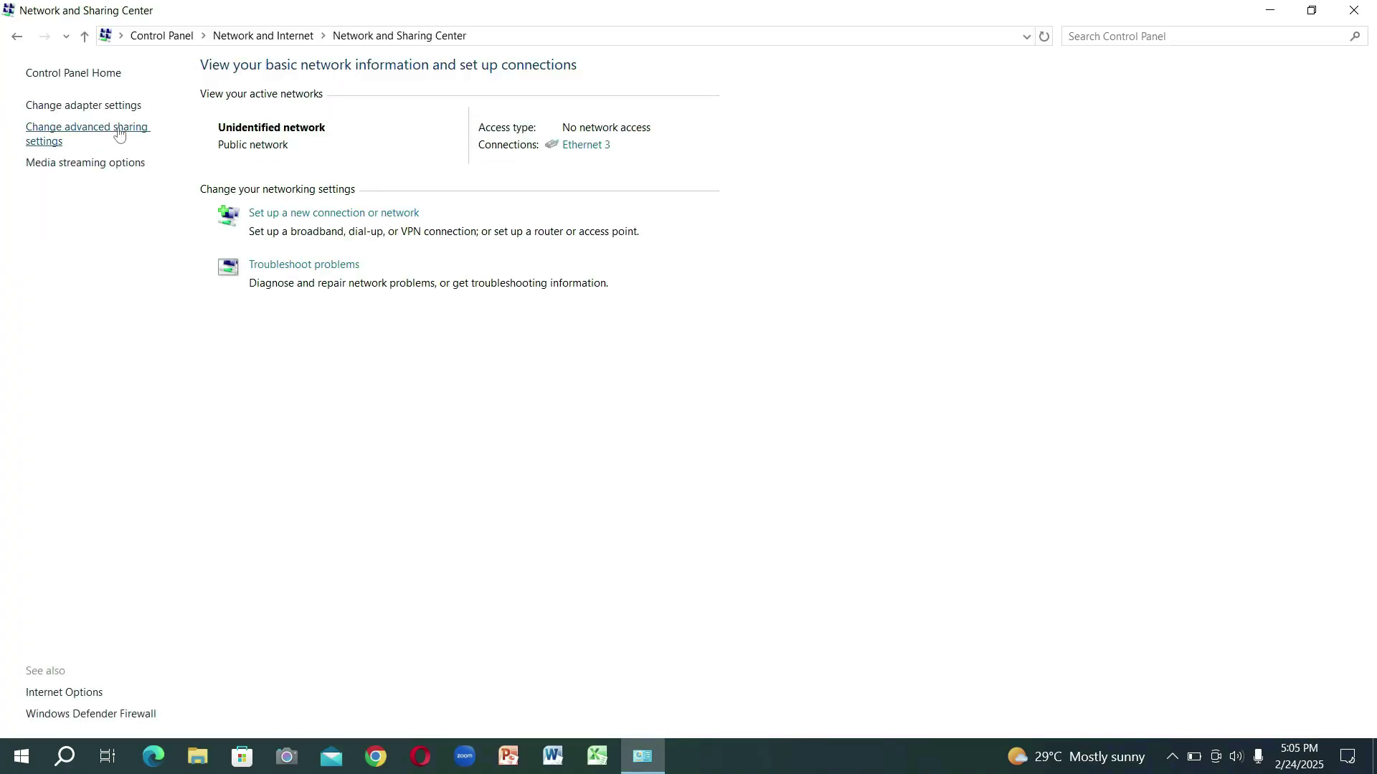
click(120, 135)
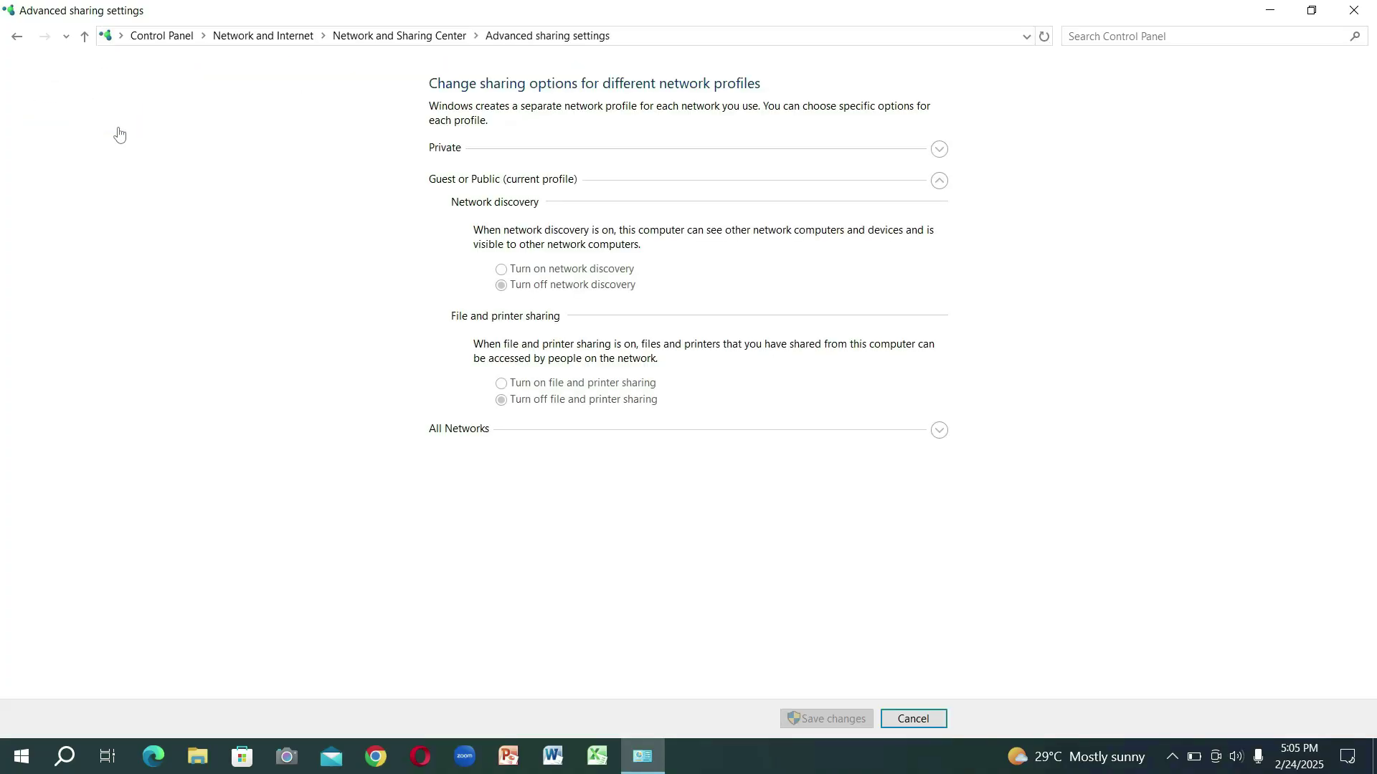
Turn on Public folder sharing for all networks, with read and write access for anyone on the network, and save the changes.
click(940, 415)
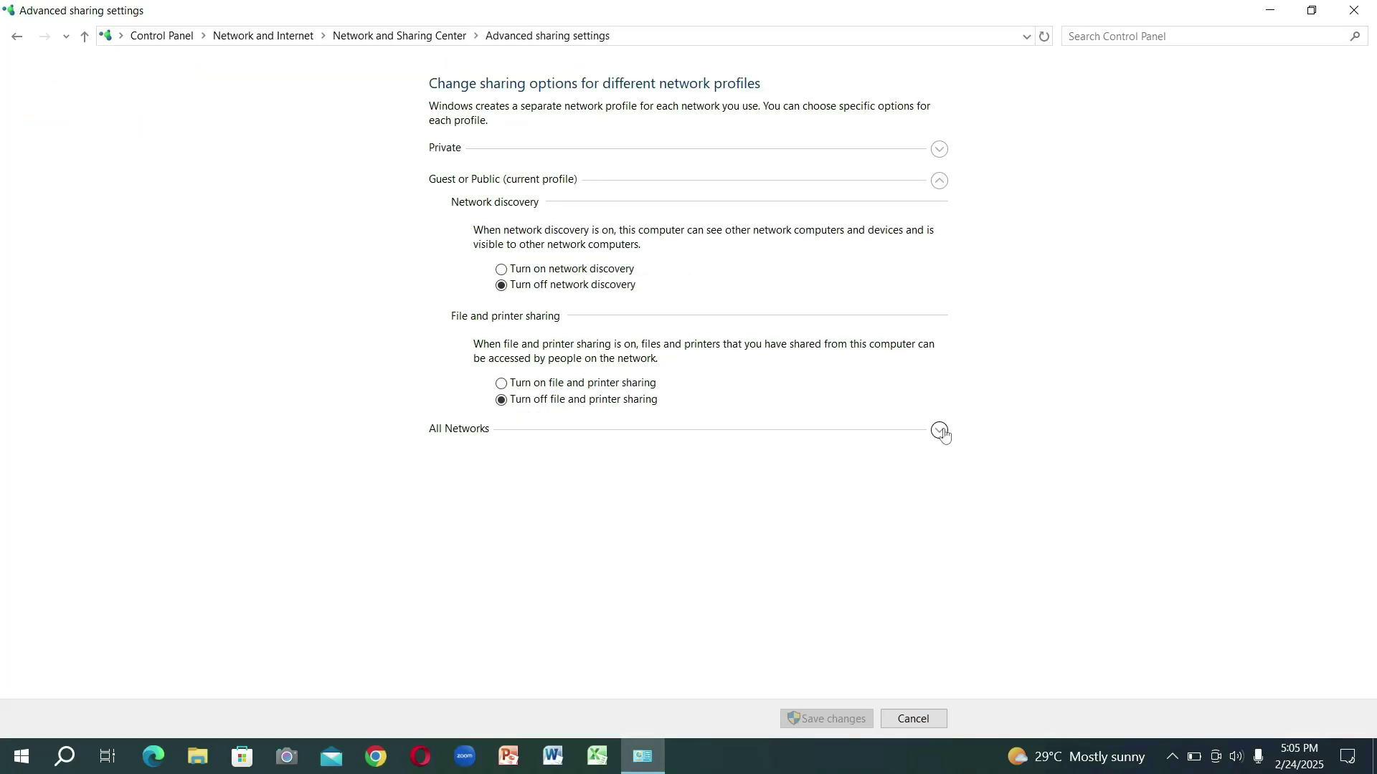
click(941, 431)
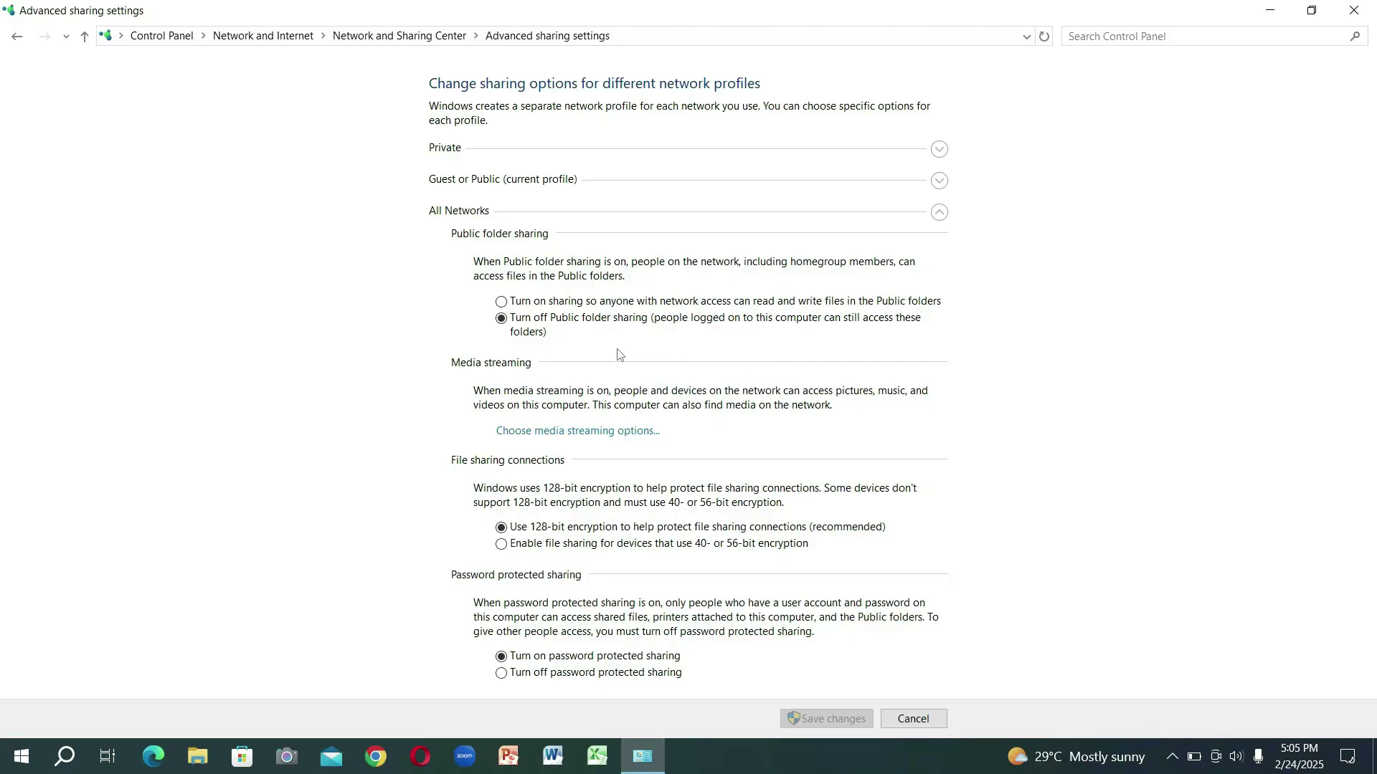
click(501, 302)
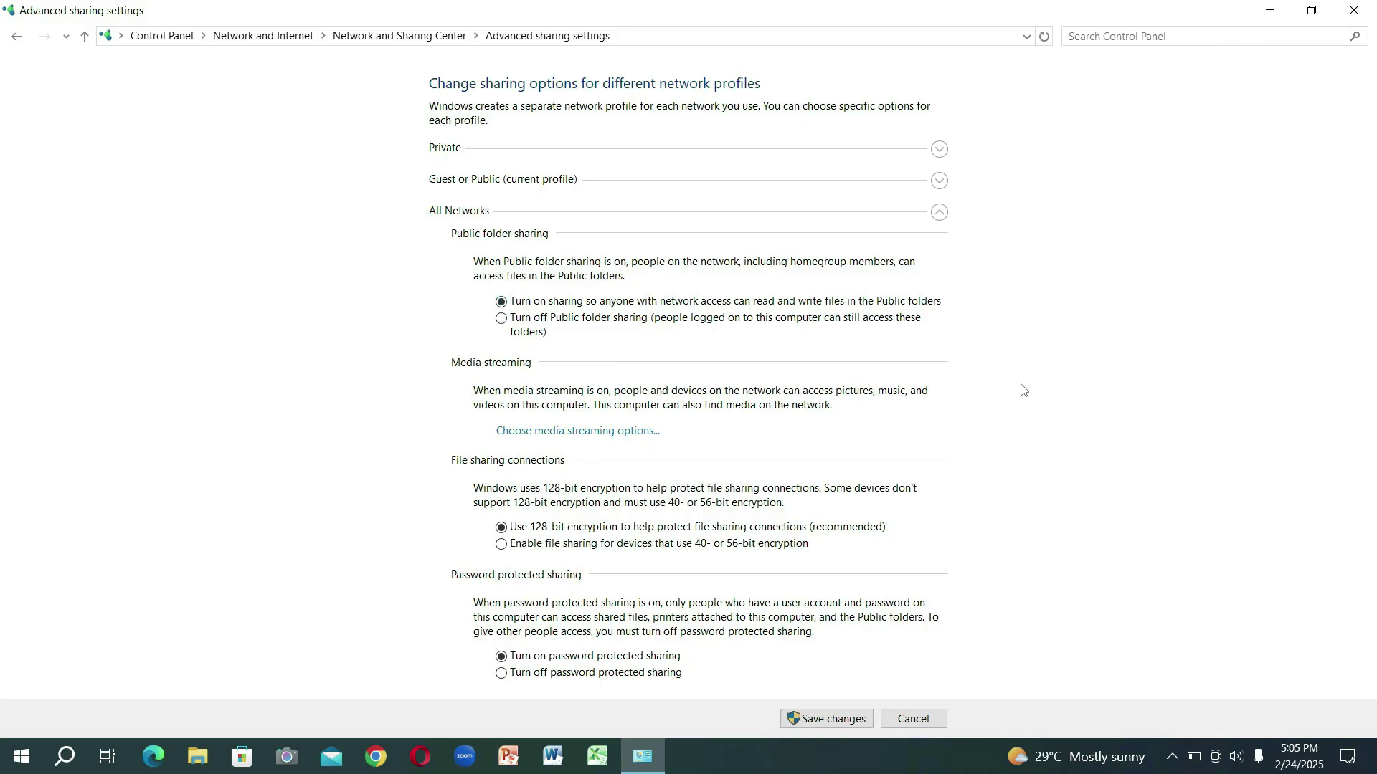
click(824, 721)
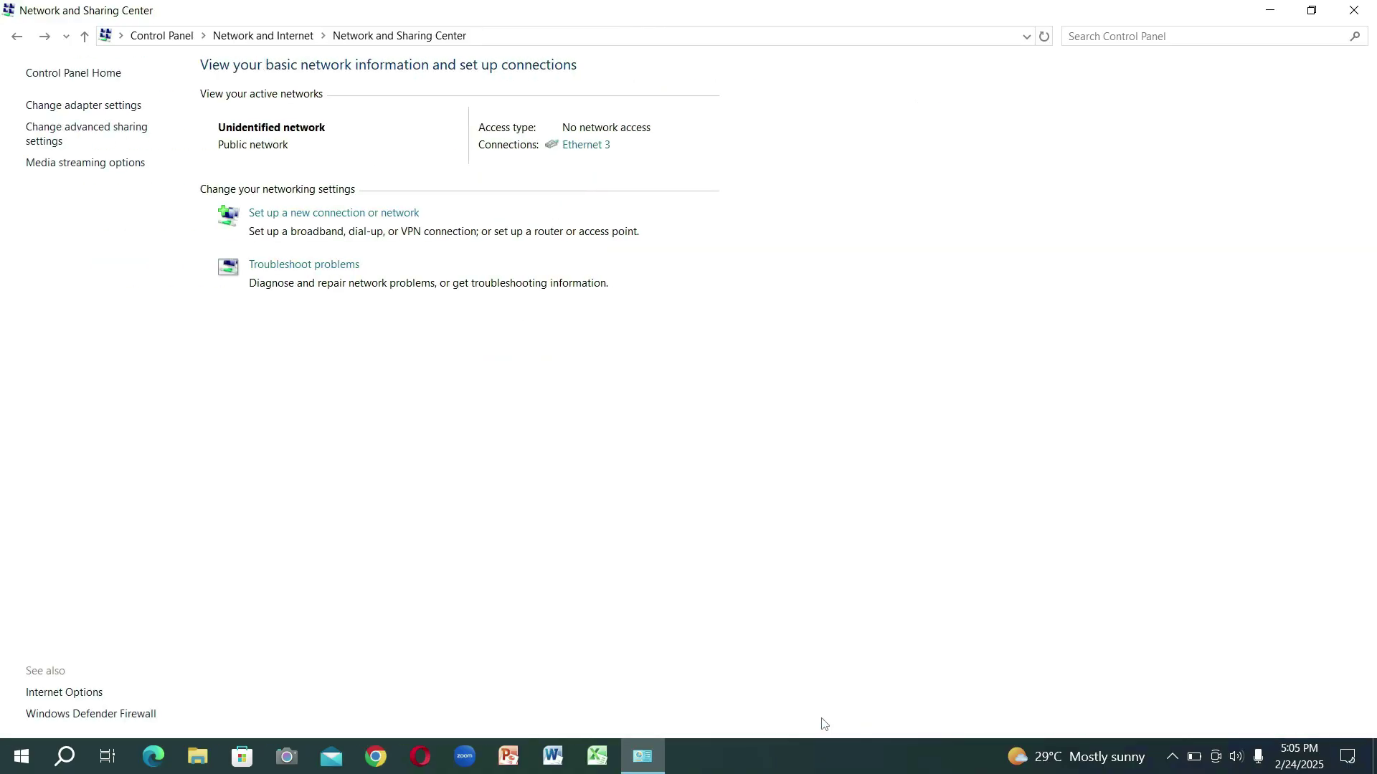
Assign the Ethernet 3 connection the static IPv4 address 192.168.1.1 with subnet mask 255.255.255.0.
click(590, 152)
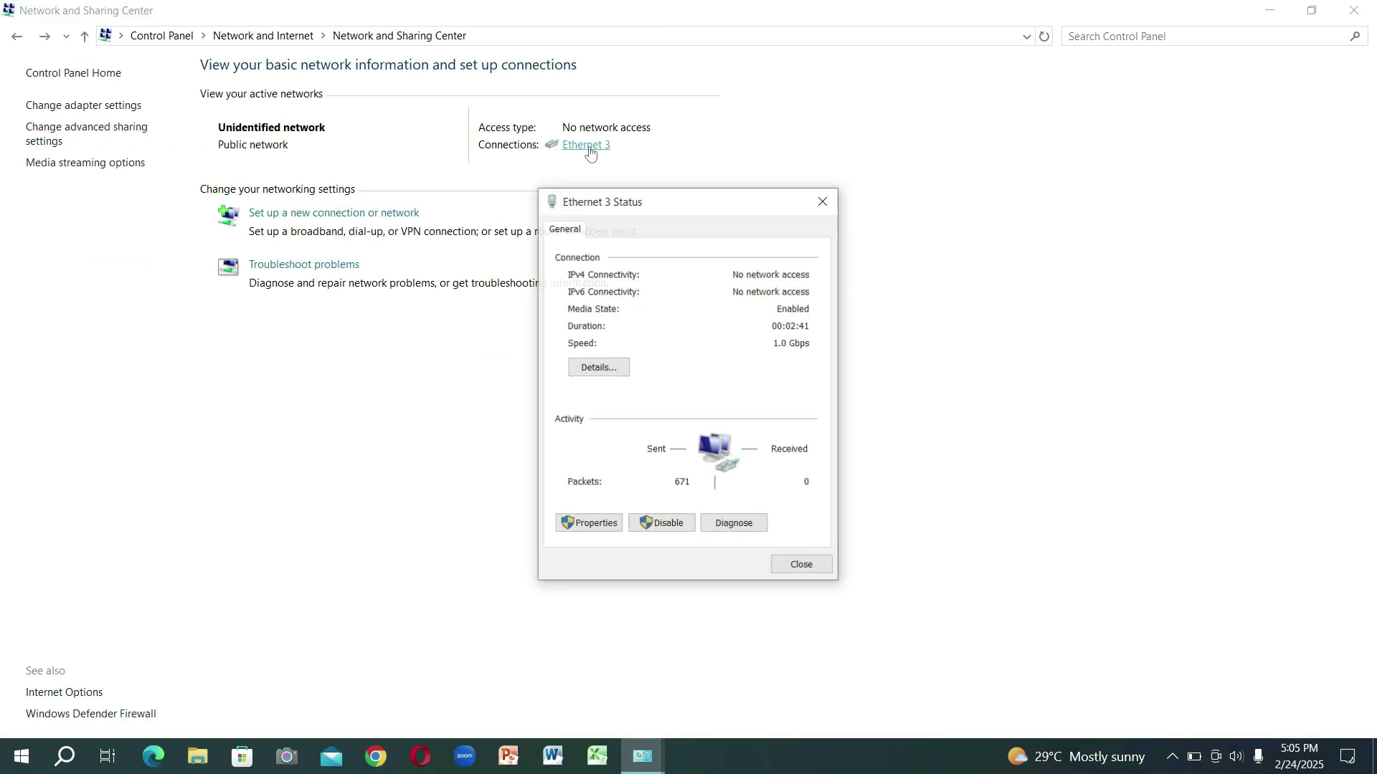
click(600, 522)
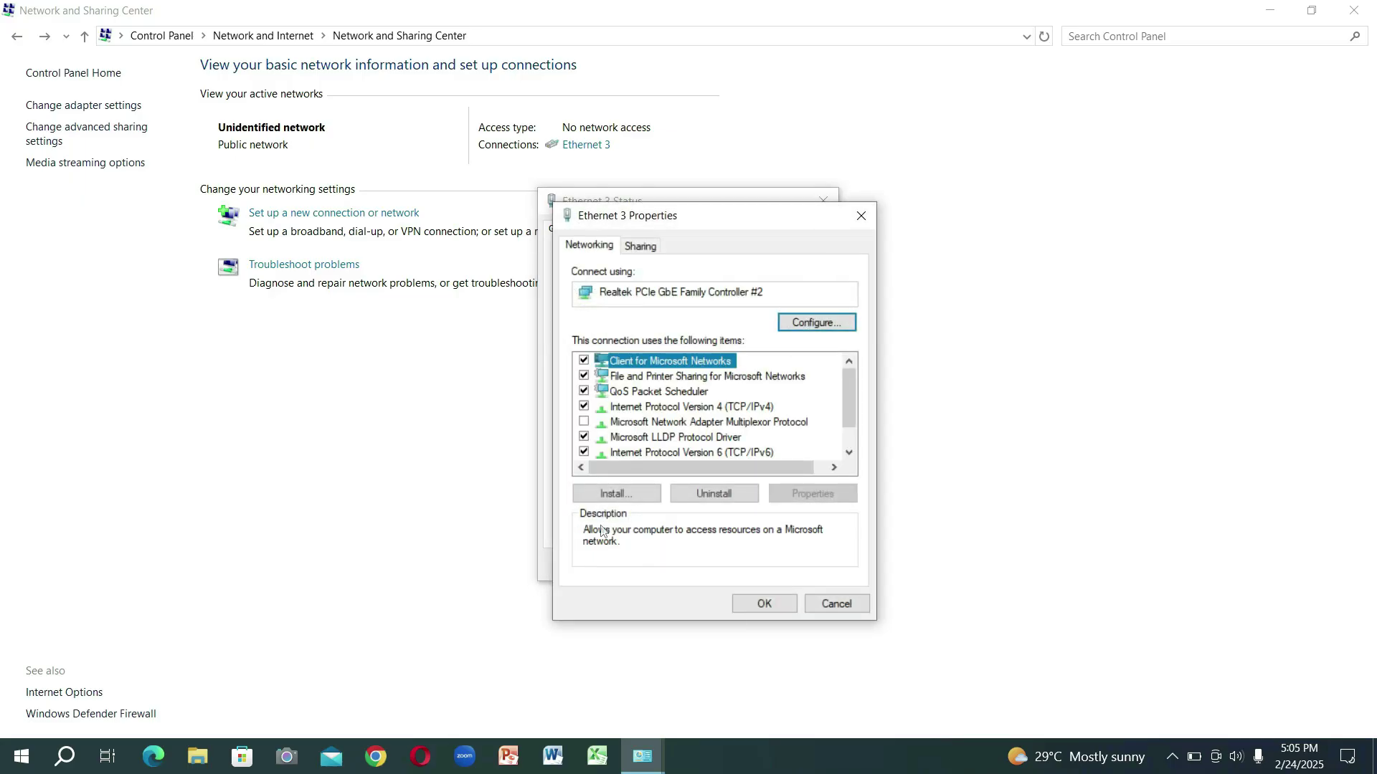
double_click(646, 409)
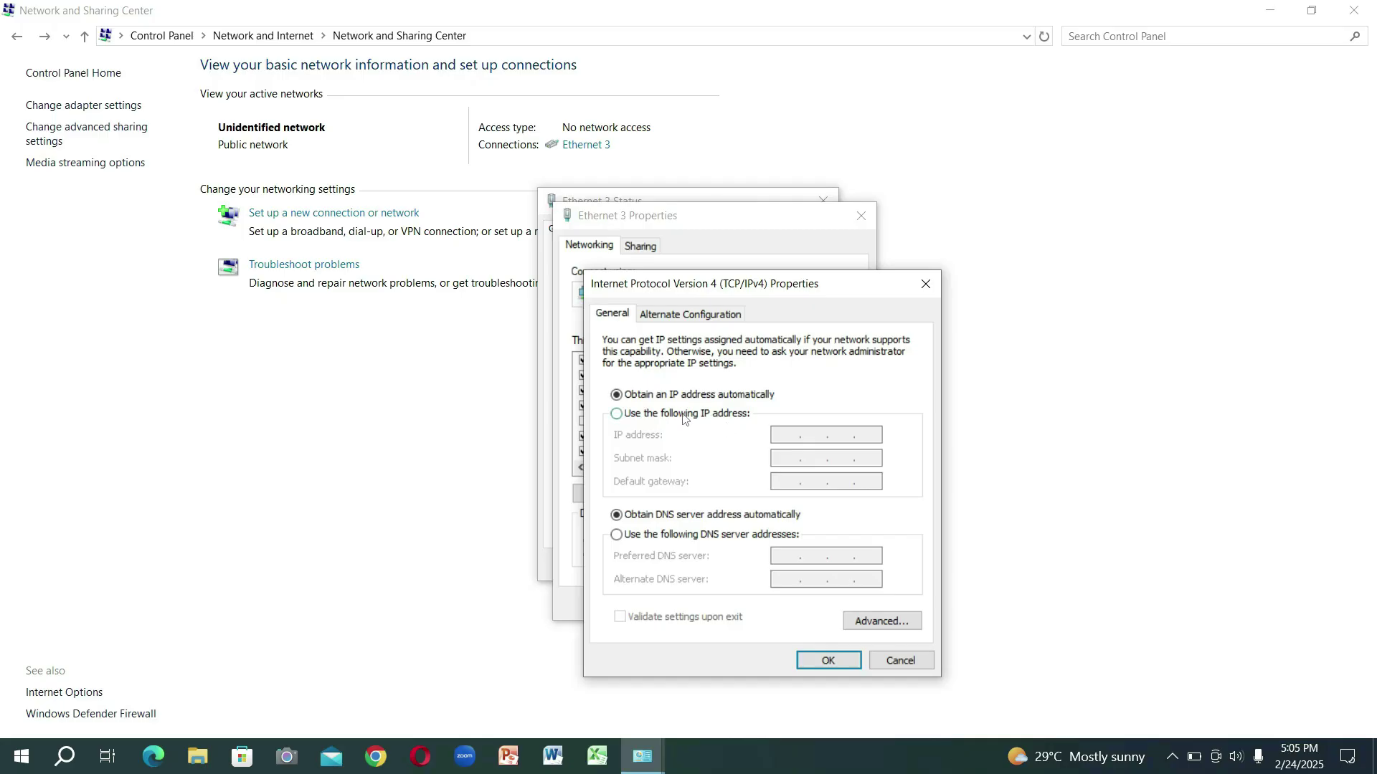
click(683, 415)
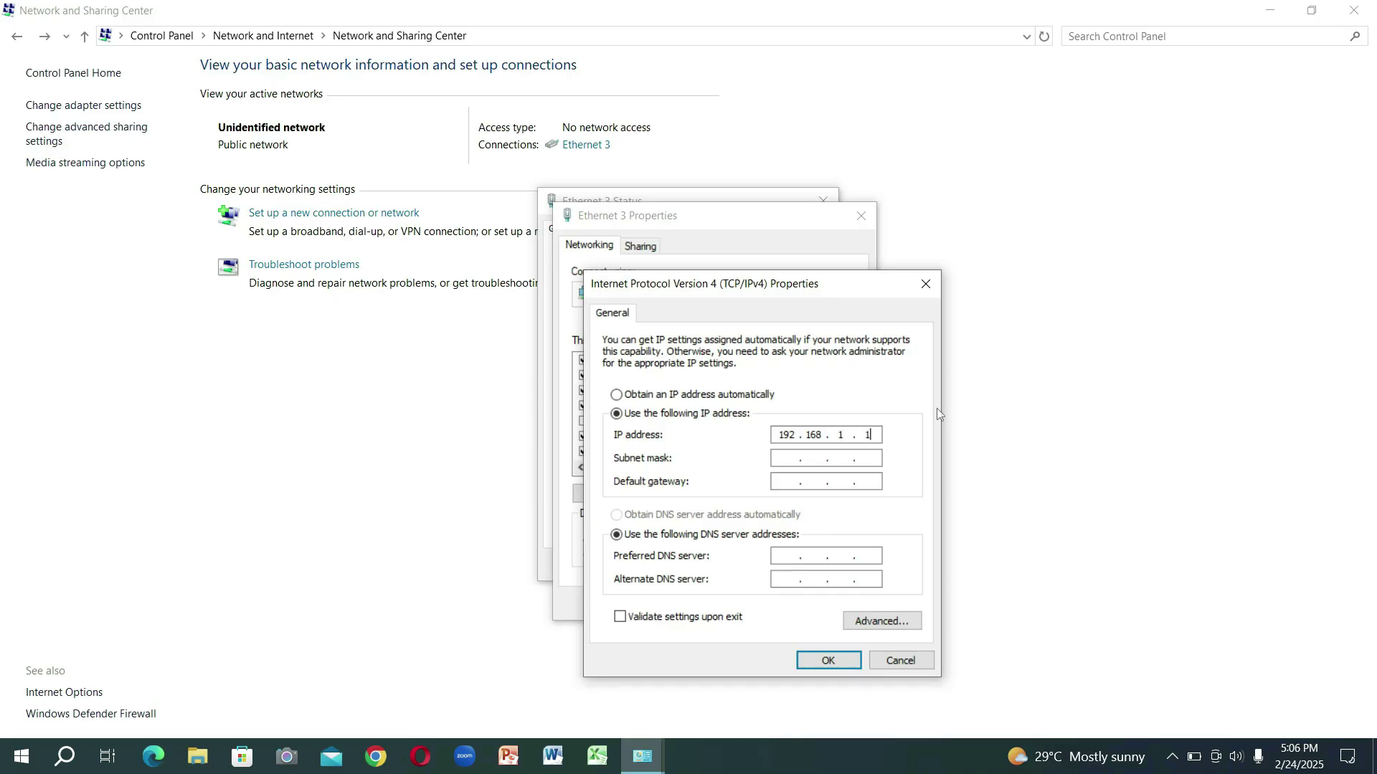
click(794, 463)
click(825, 661)
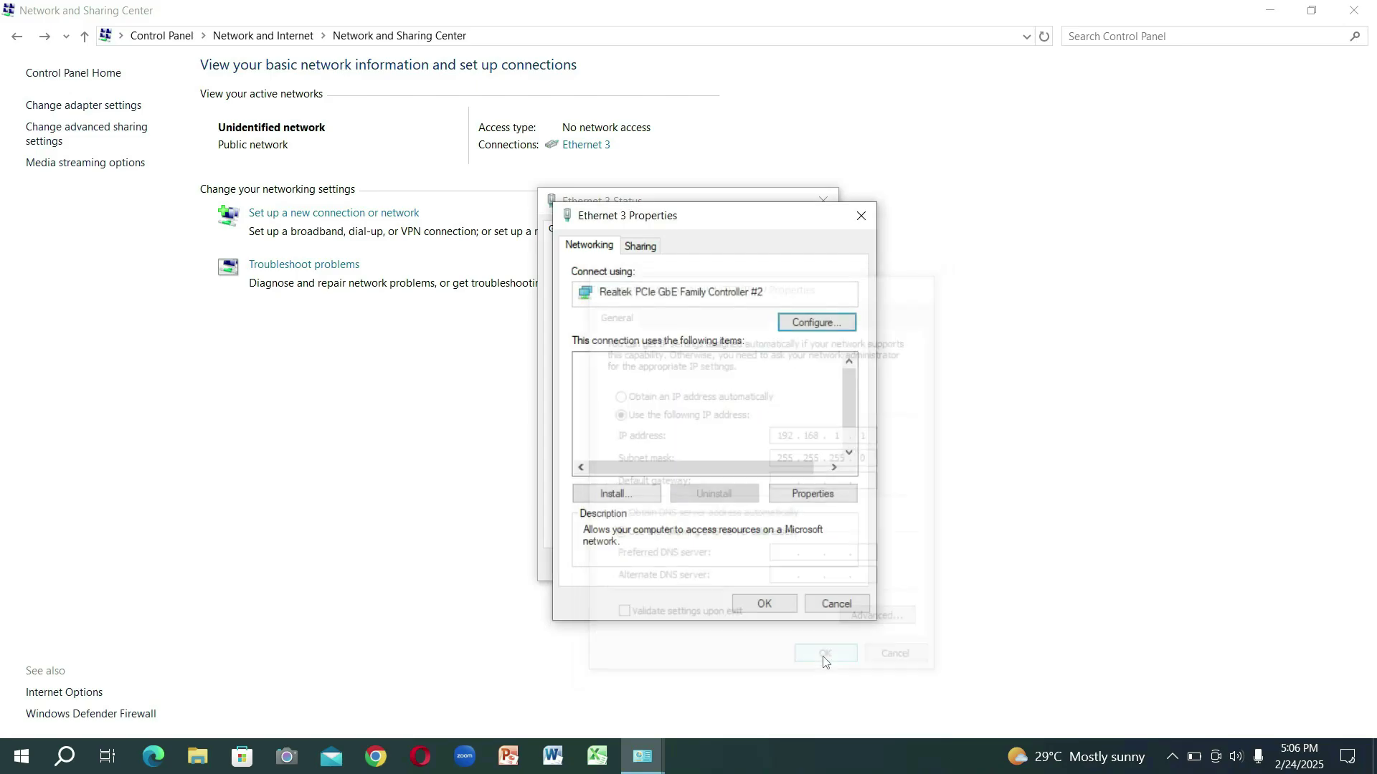
click(780, 605)
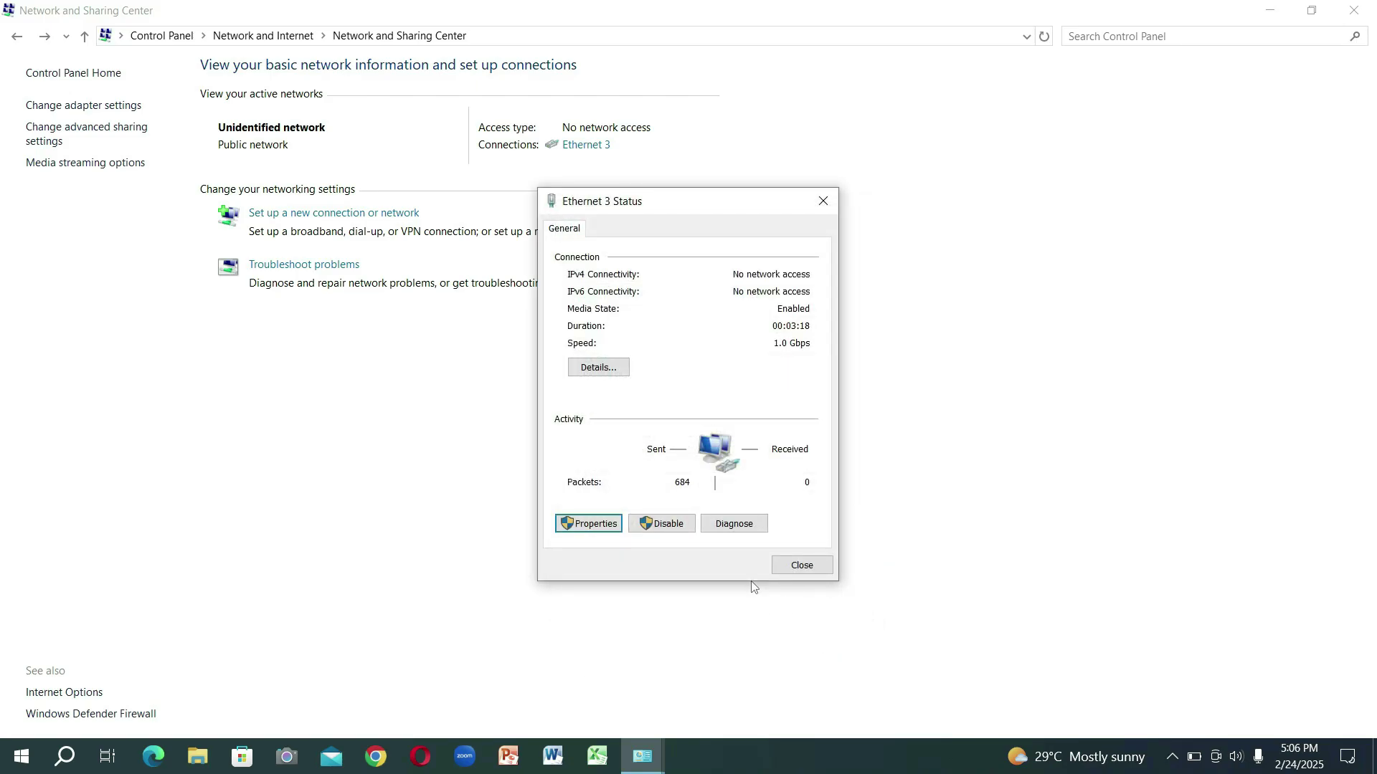
click(800, 566)
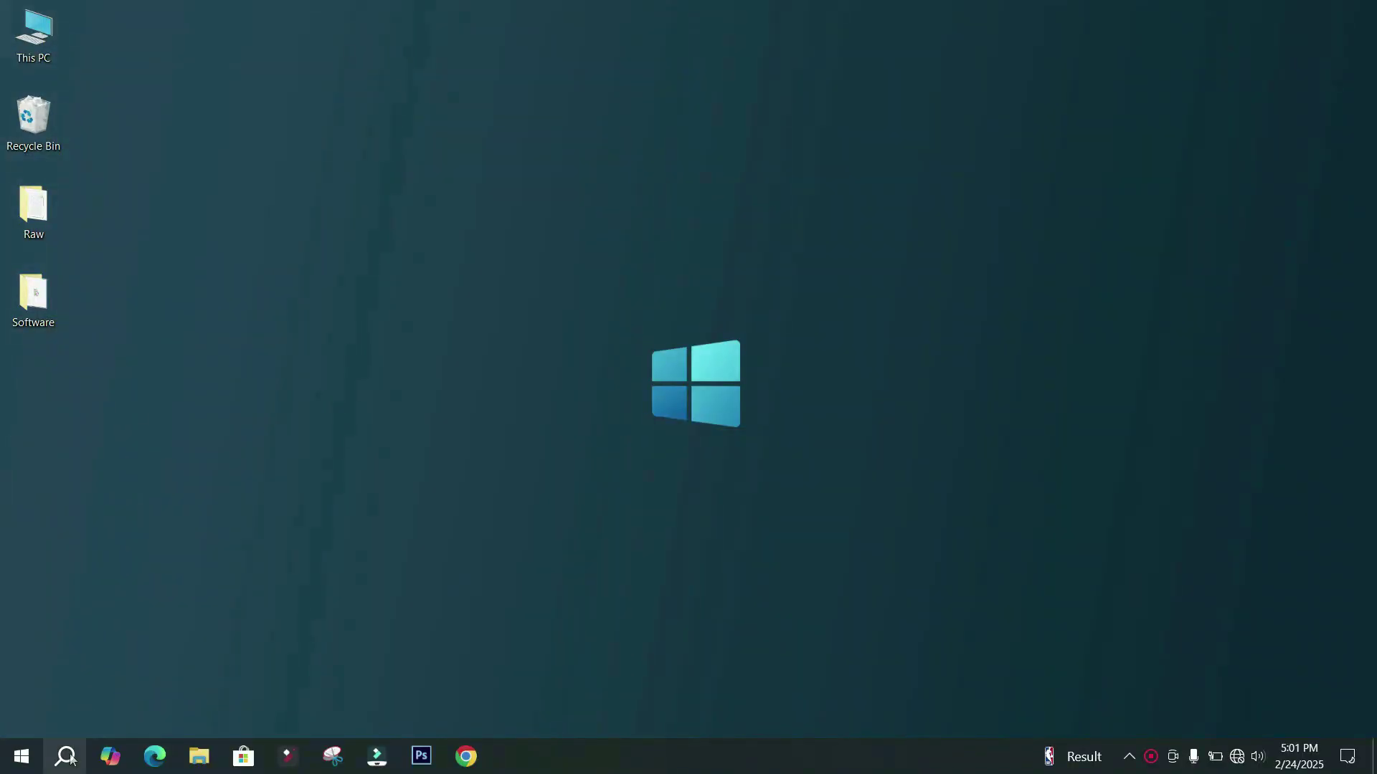
On the second computer, open the Network and Sharing Center in Control Panel.
click(69, 758)
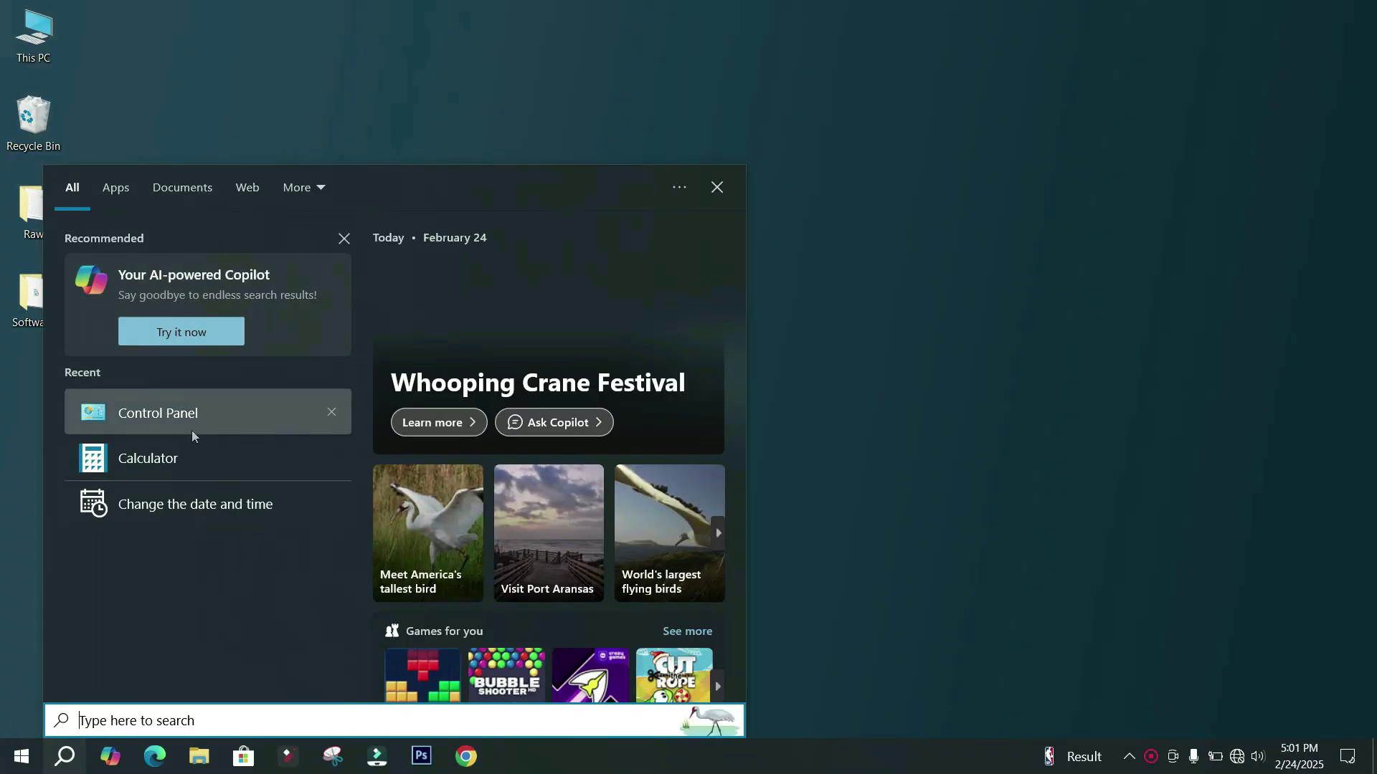
click(192, 429)
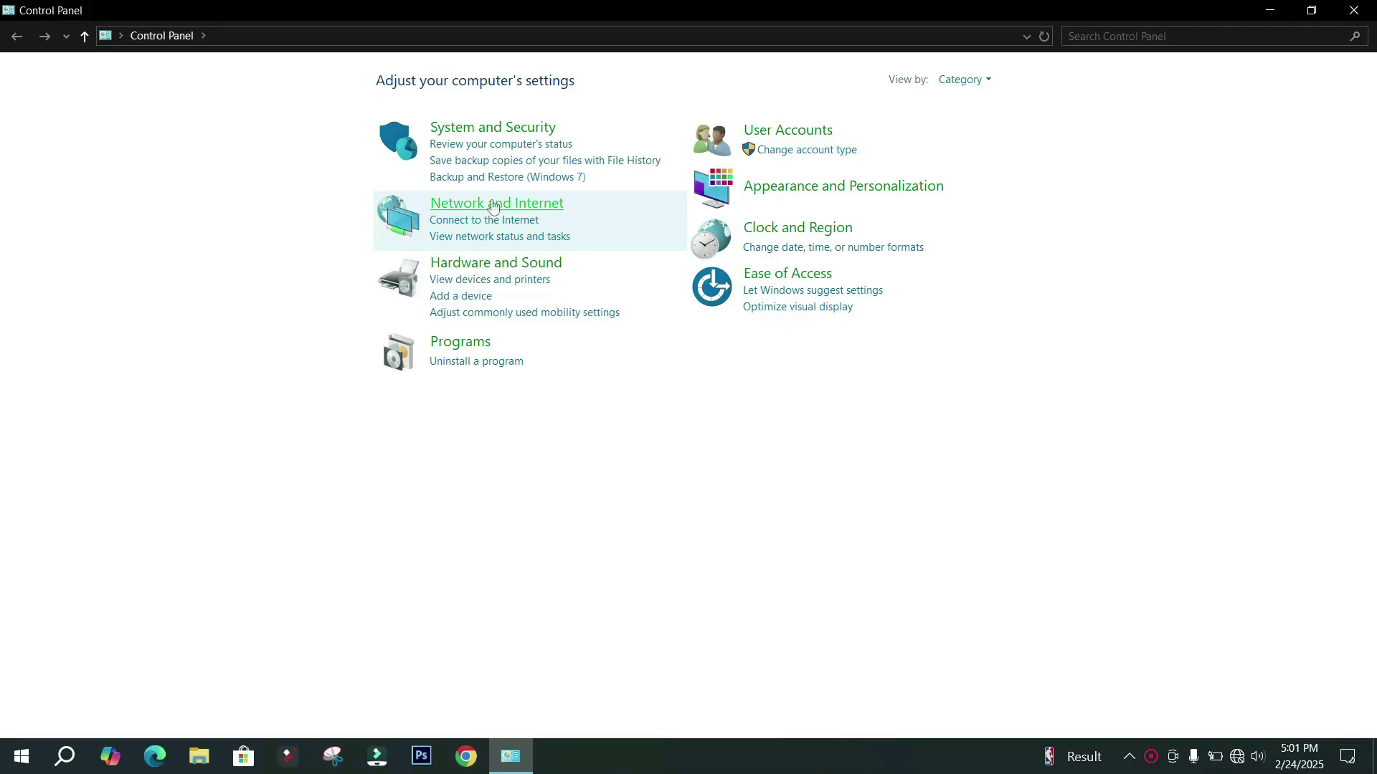
click(493, 206)
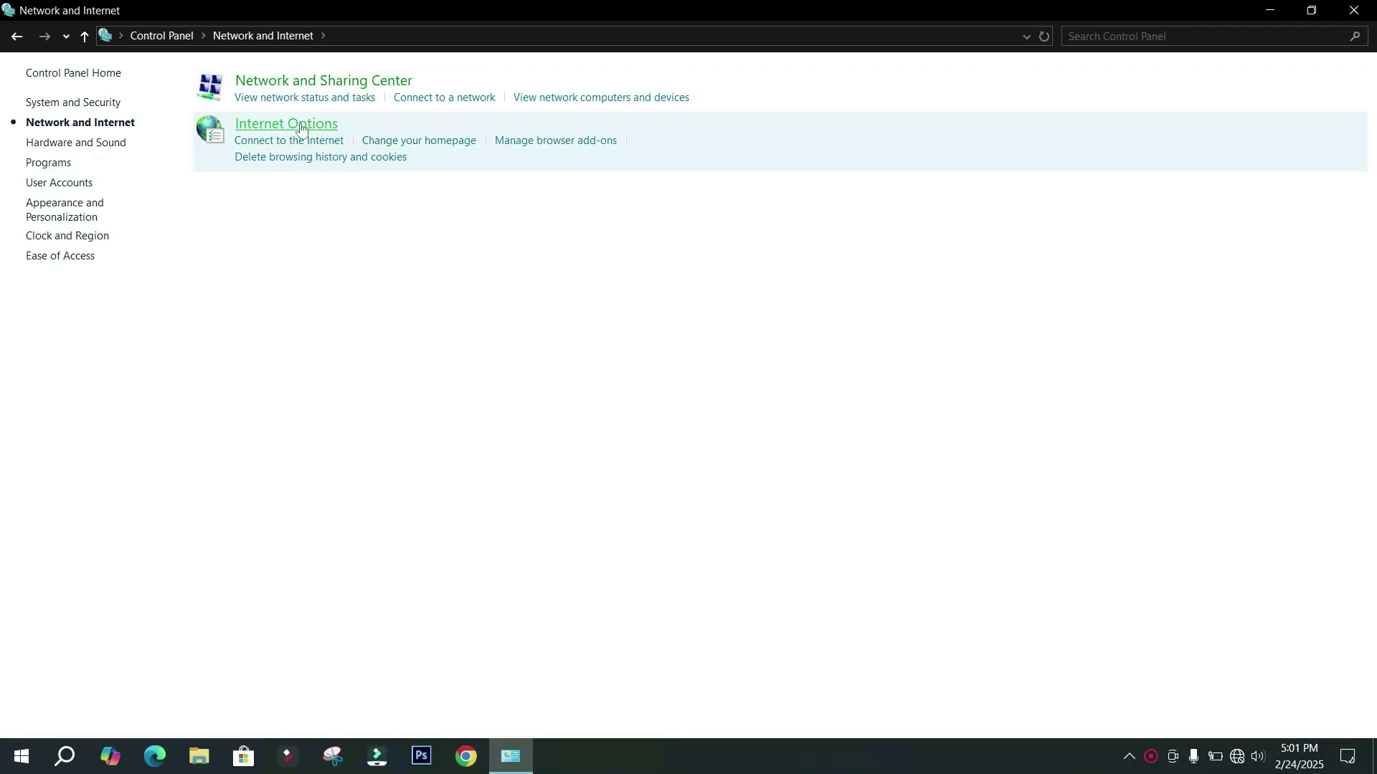
click(309, 101)
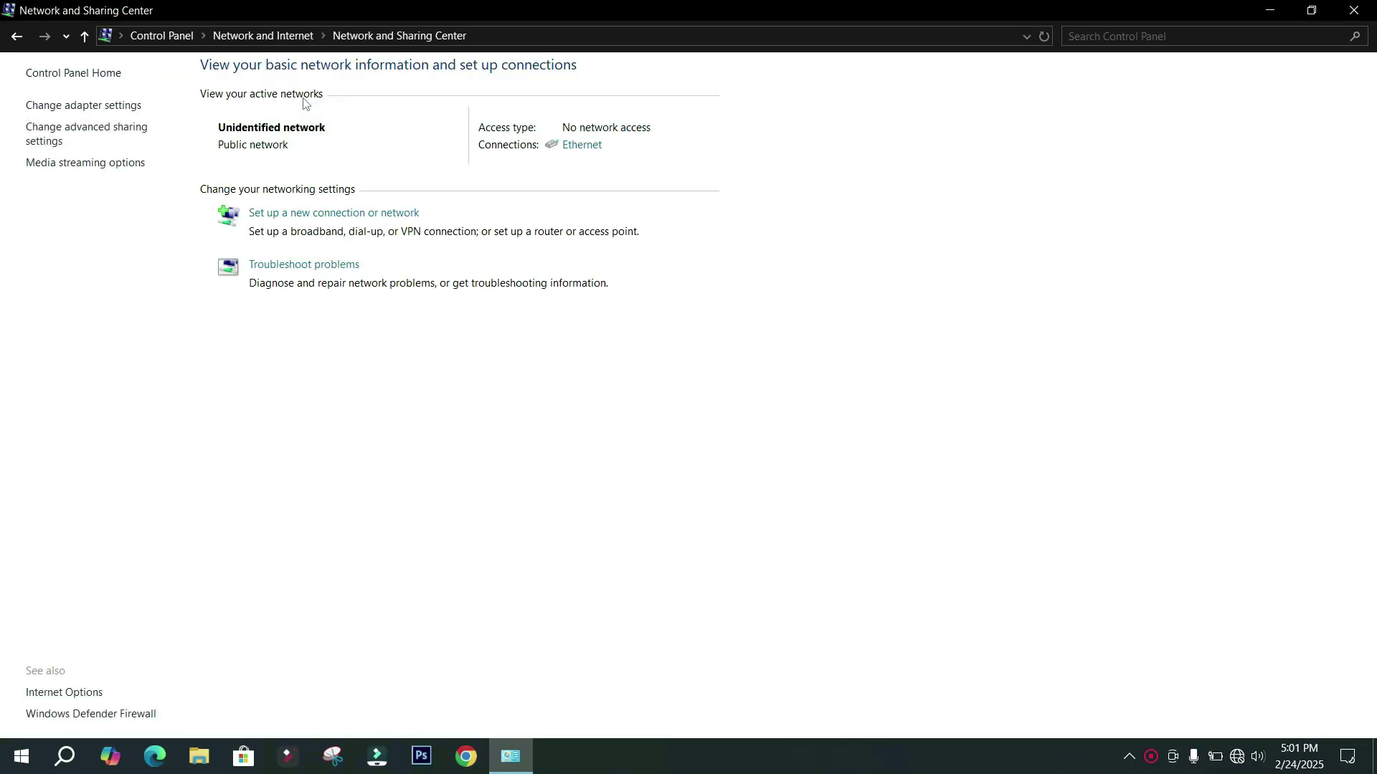
Assign the second computer's Ethernet connection the static IPv4 address 192.168.1.2 with subnet mask 255.255.255.0.
click(585, 149)
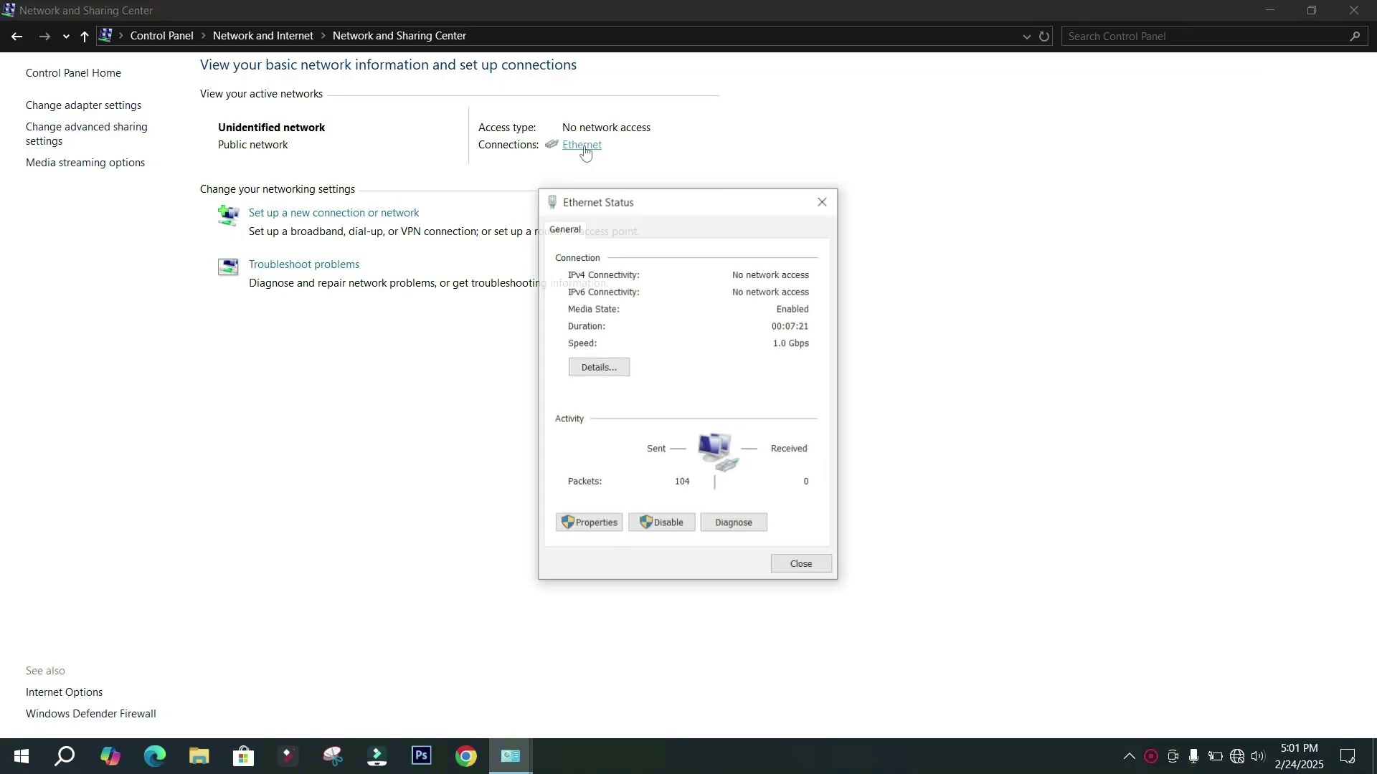
click(596, 525)
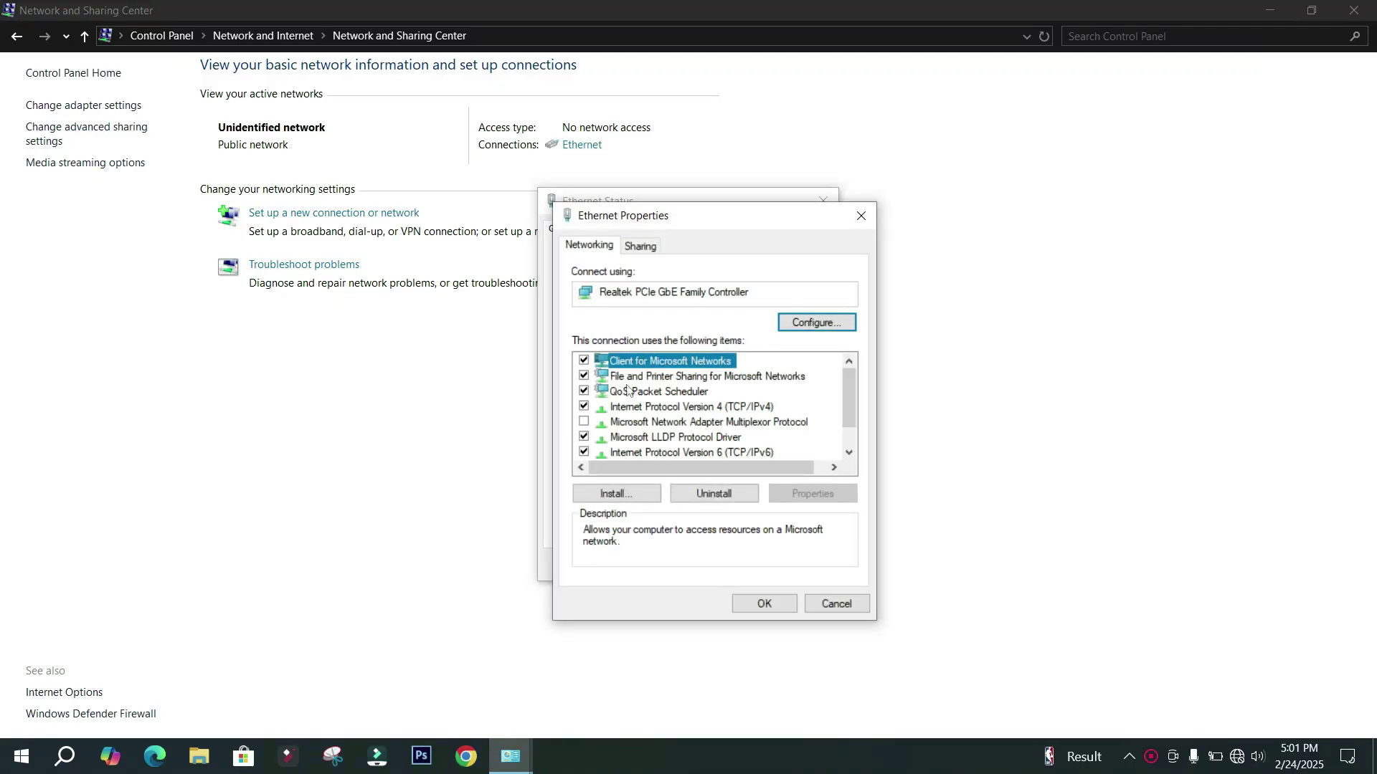
double_click(624, 410)
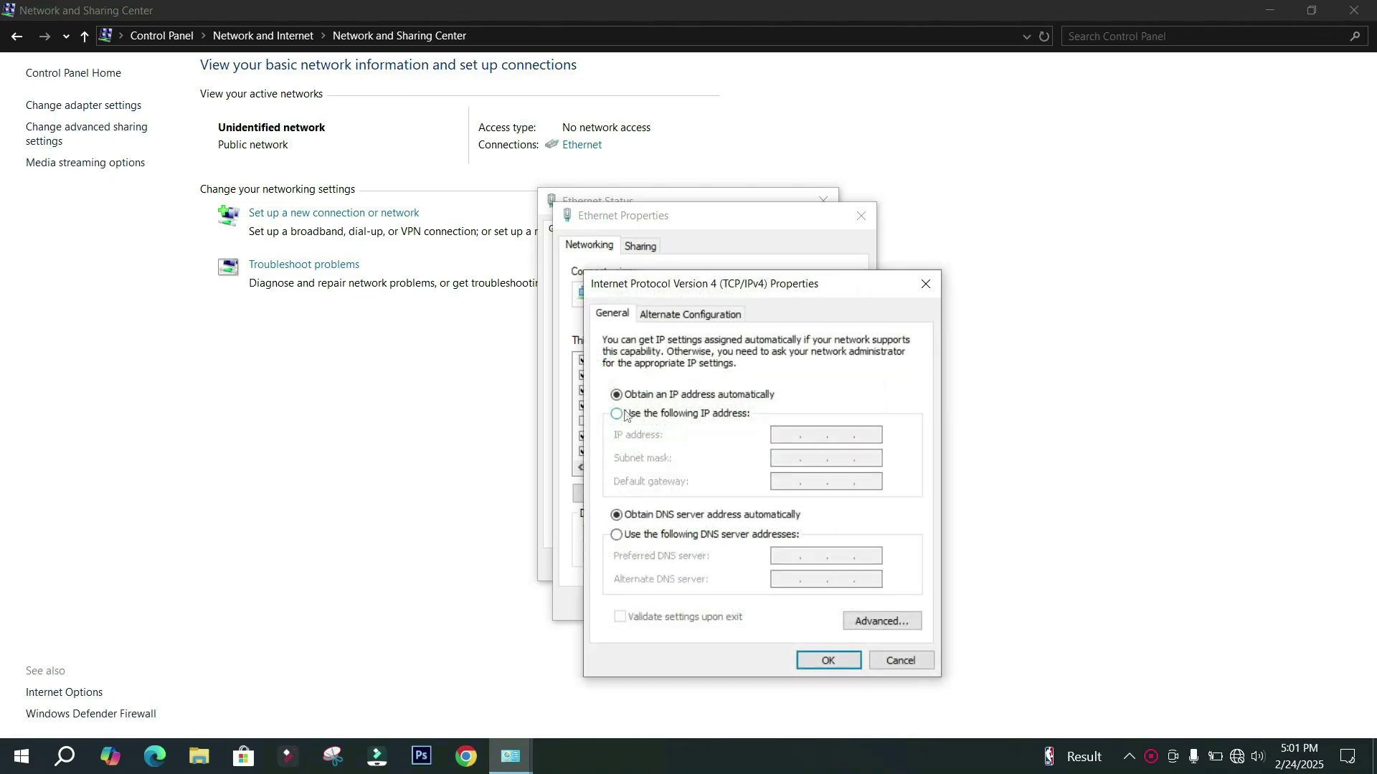
click(617, 414)
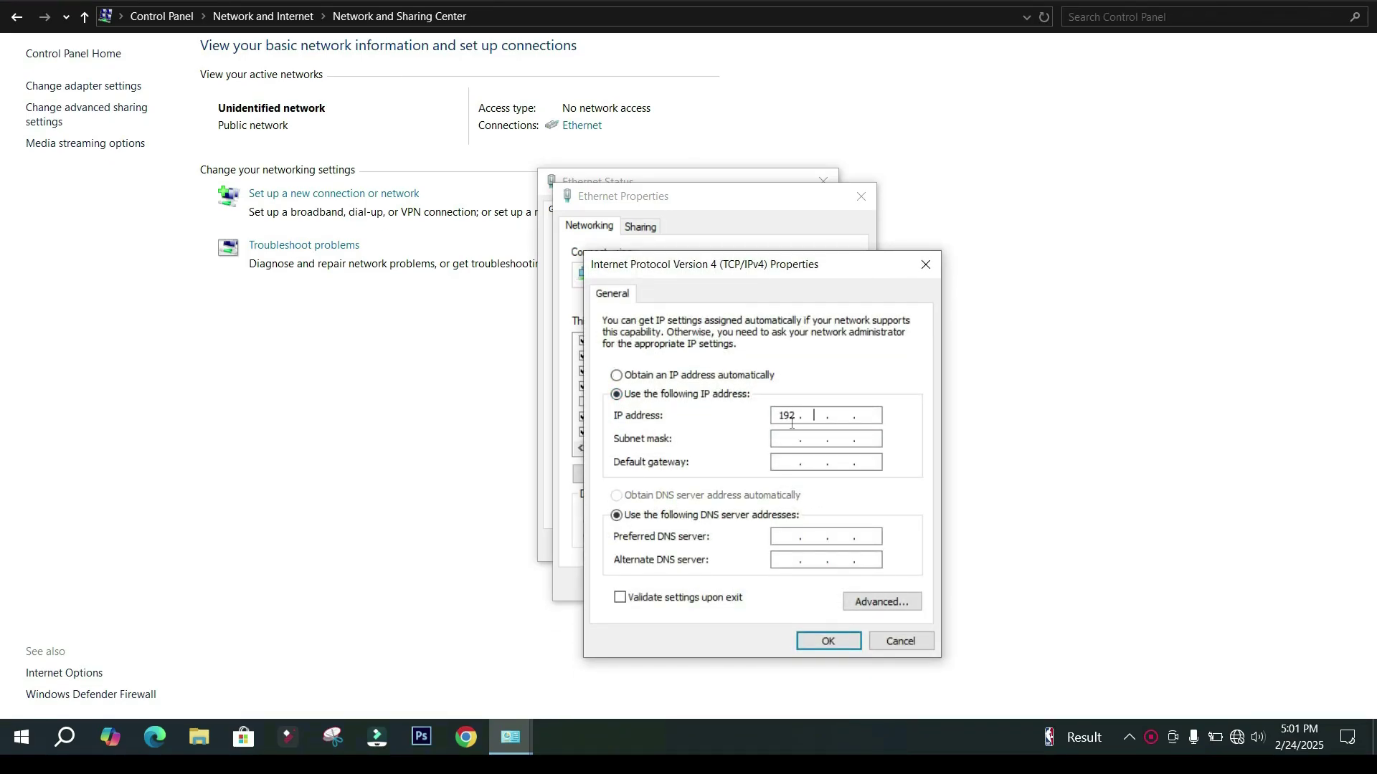
click(792, 423)
text(192 . 168)
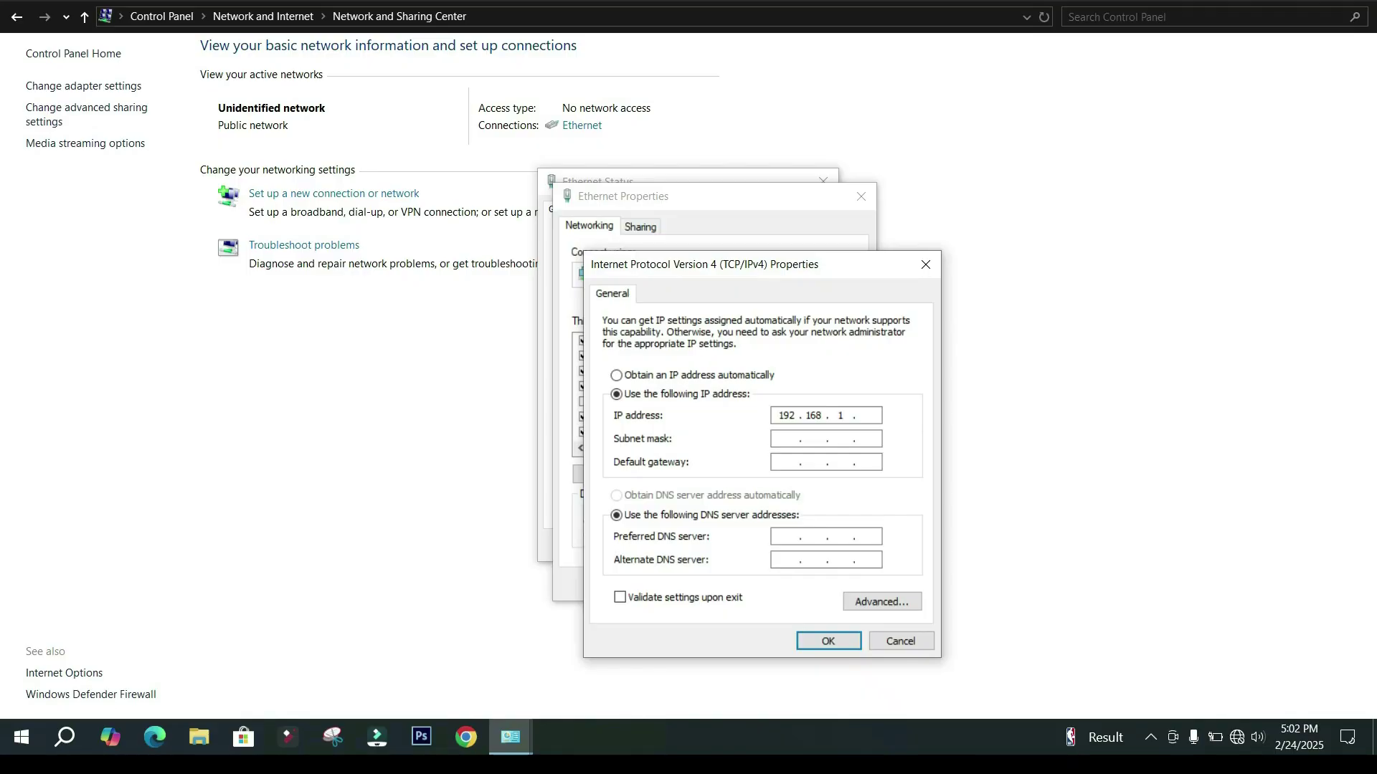
click(790, 443)
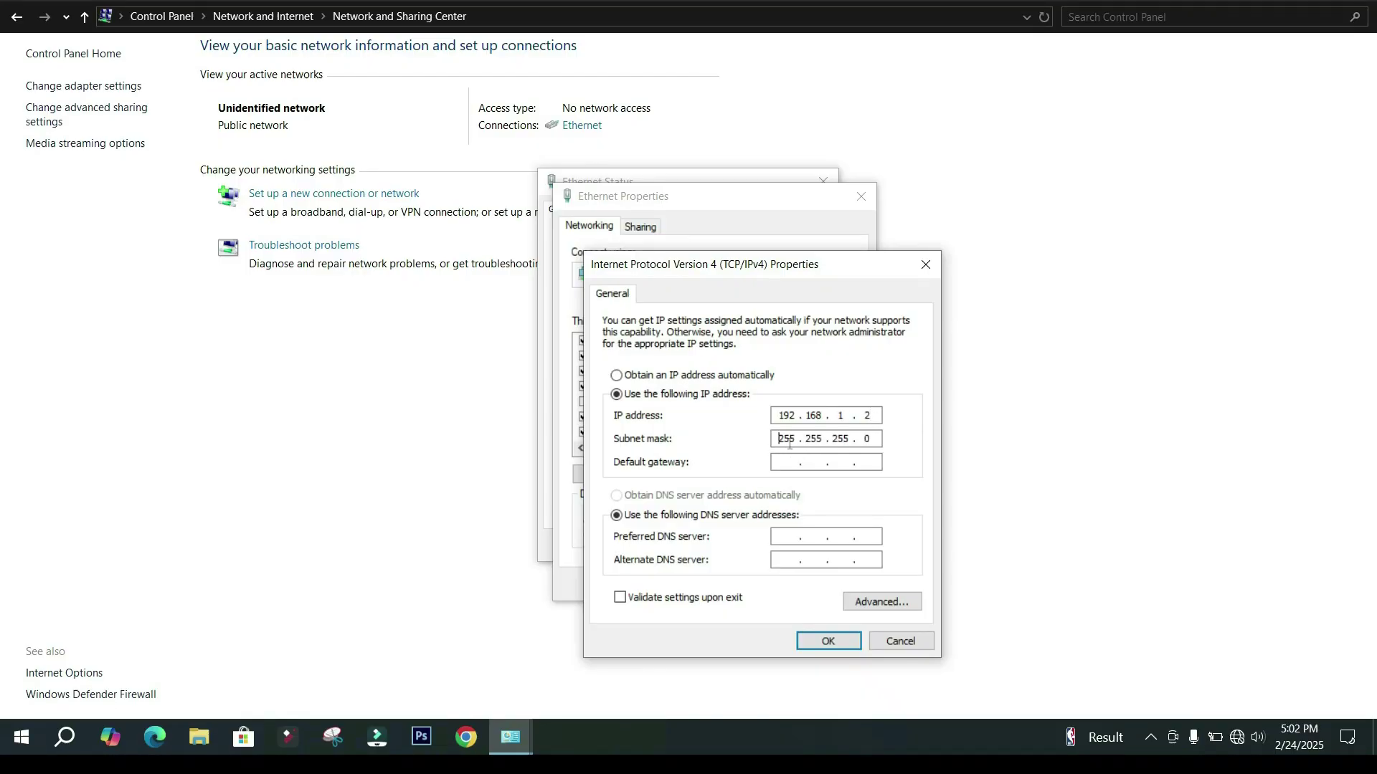
click(810, 645)
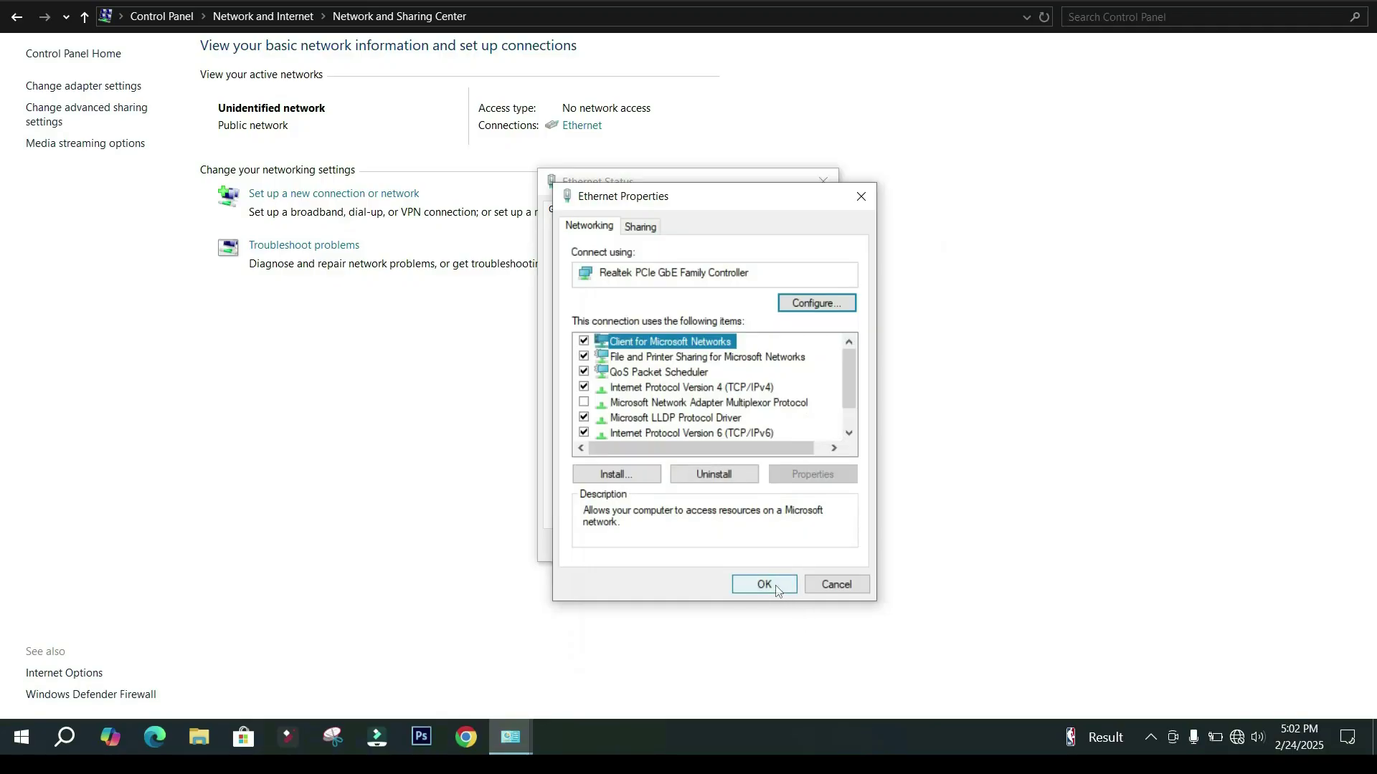
click(777, 586)
click(796, 548)
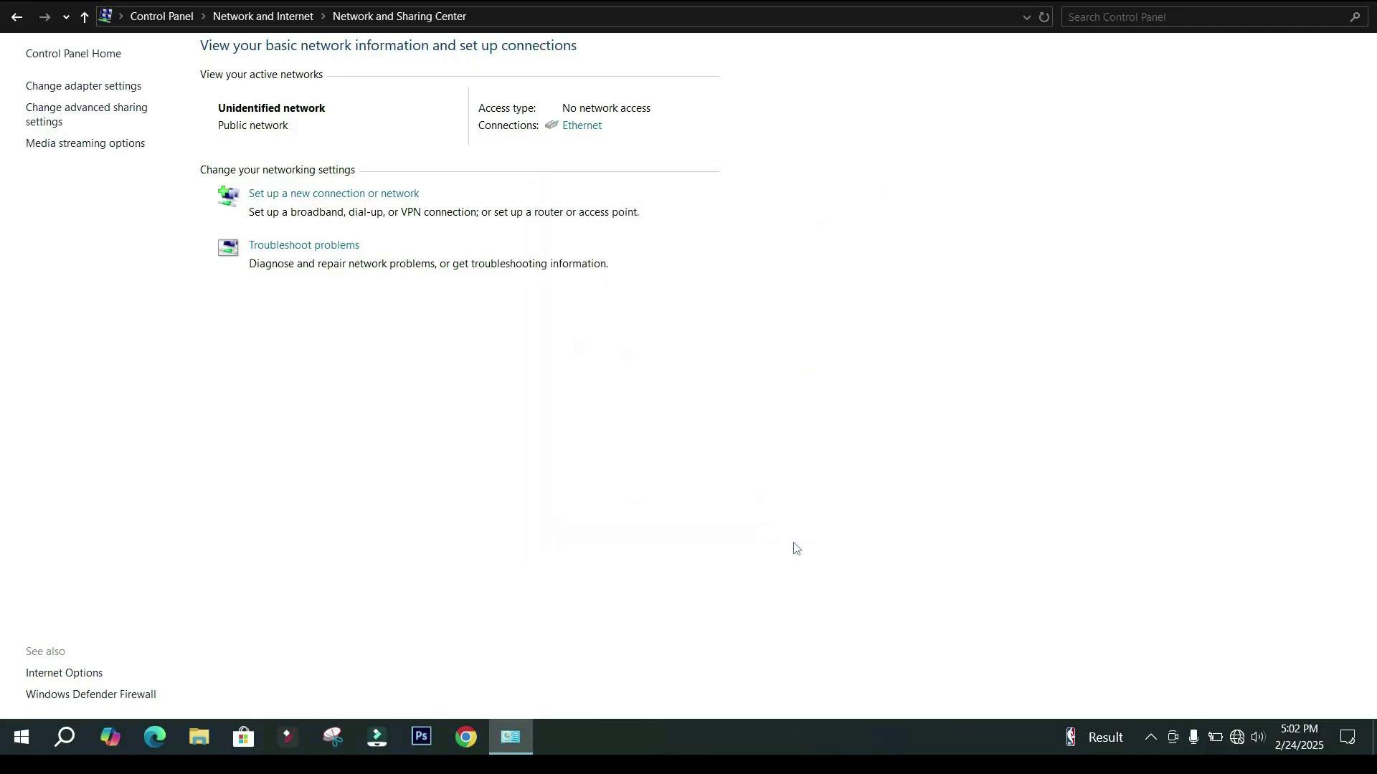
In the advanced sharing settings for all networks, turn on Public folder sharing, turn off password protected sharing, and save the changes.
click(122, 107)
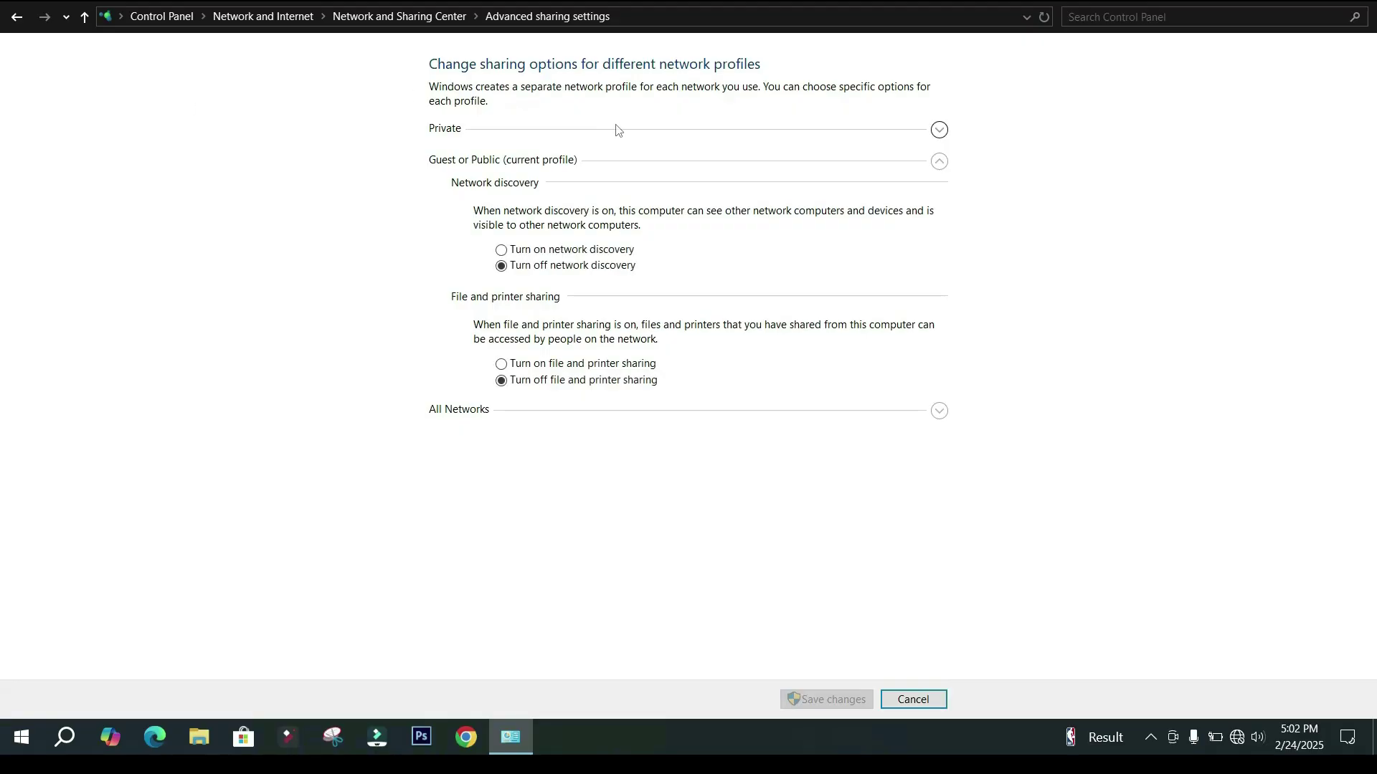
click(942, 413)
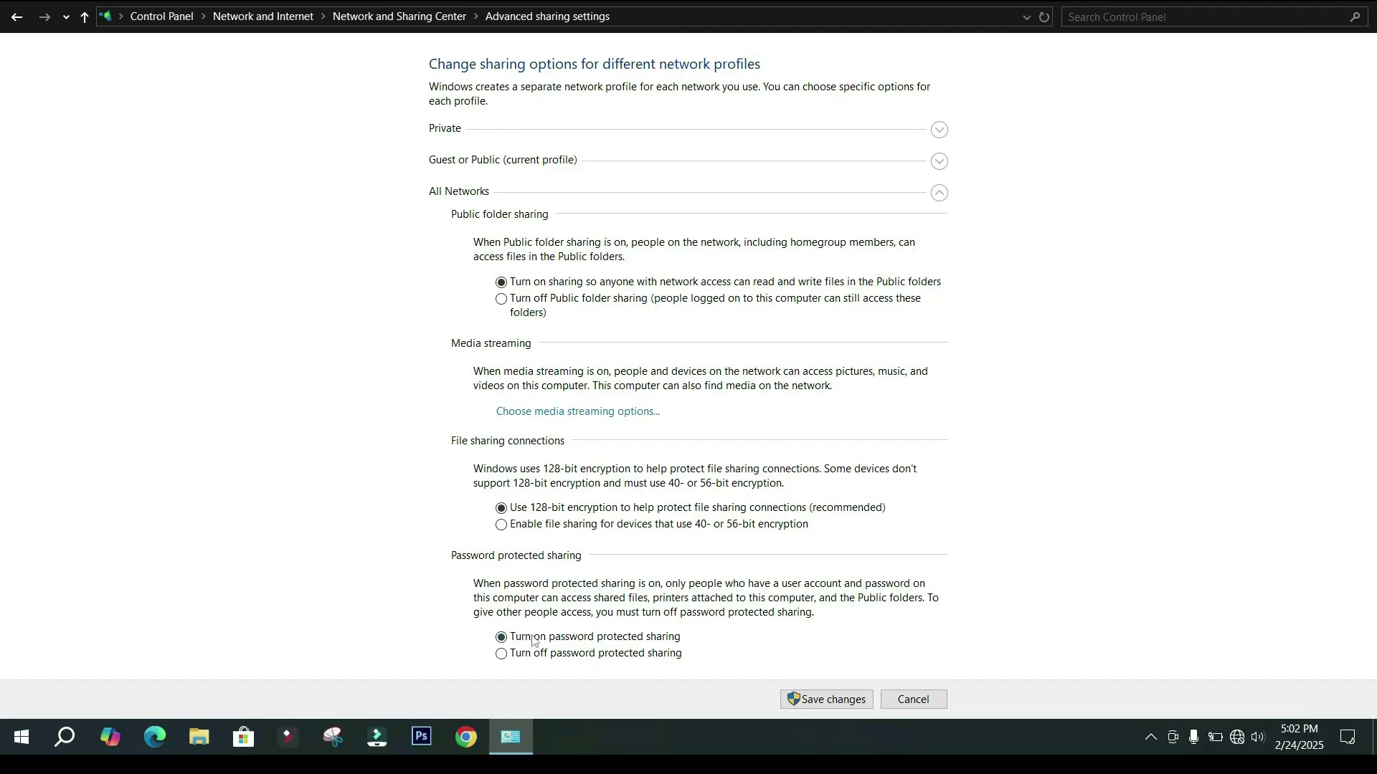
click(522, 659)
click(836, 703)
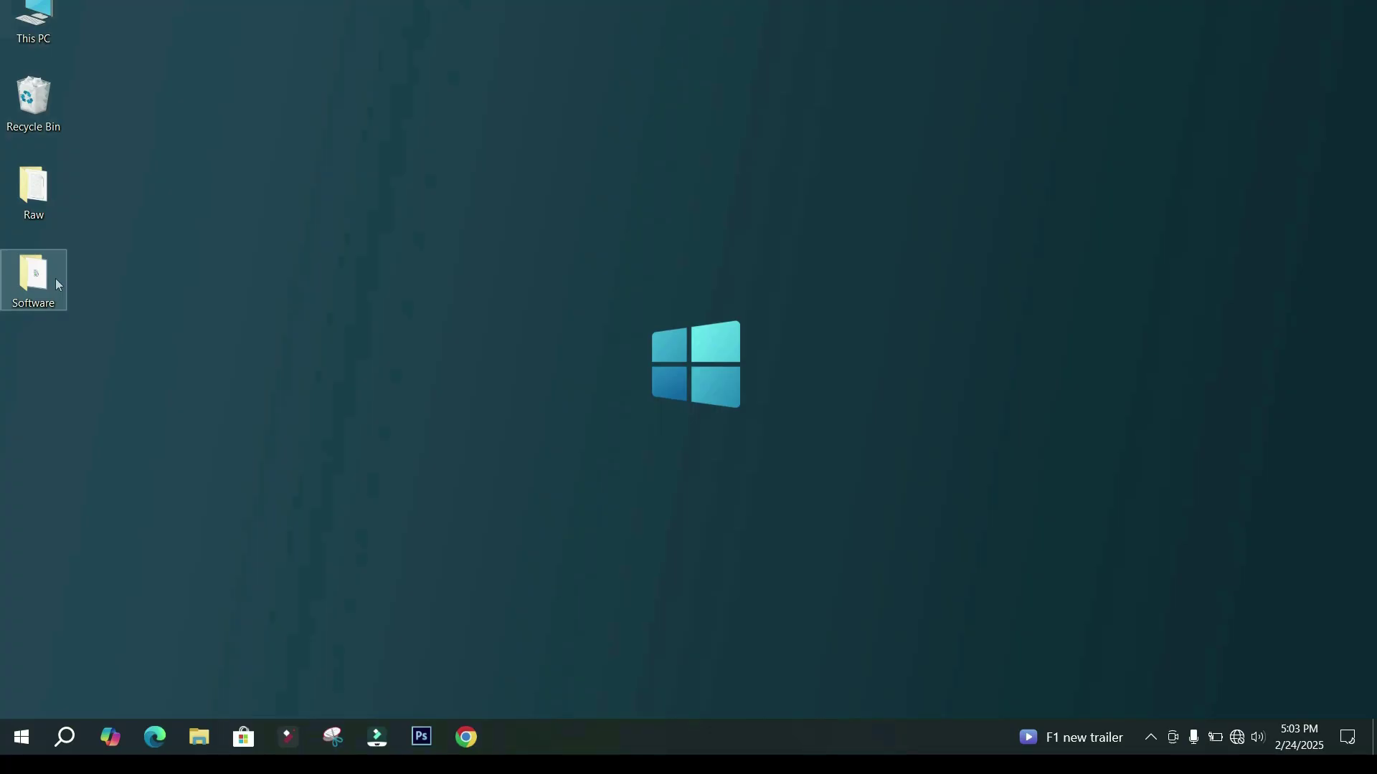
Open the Software desktop folder's sharing settings for specific people and add Everyone to the share list.
right_click(59, 285)
mouse_move(206, 363)
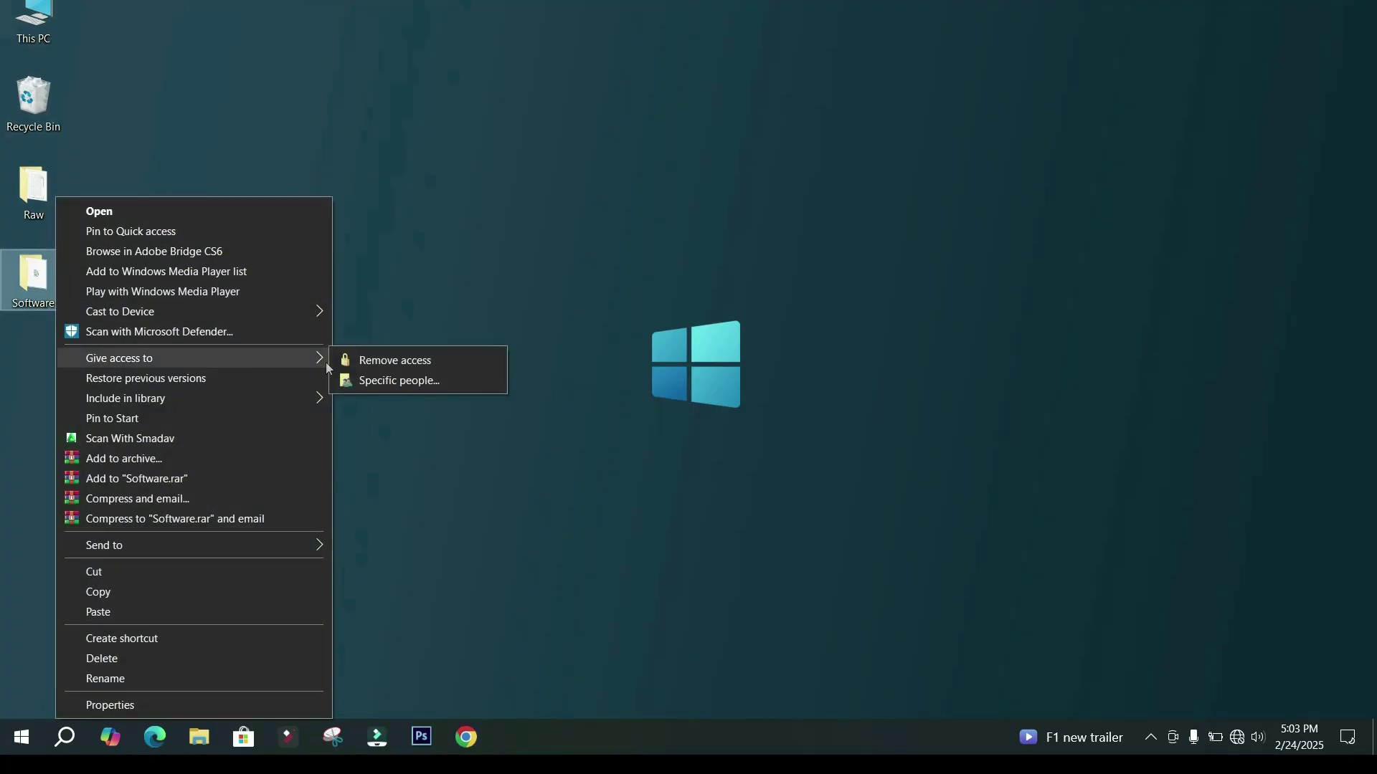
click(365, 381)
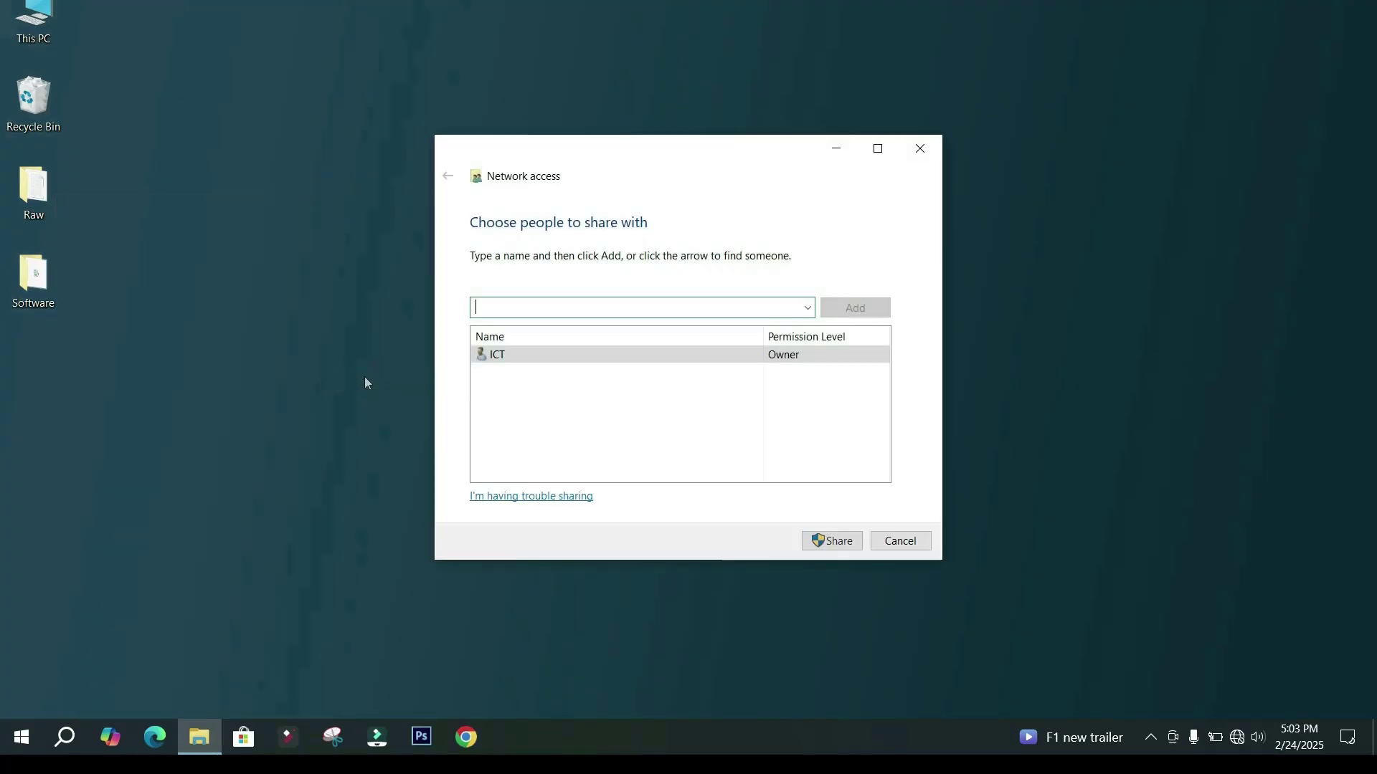
click(807, 310)
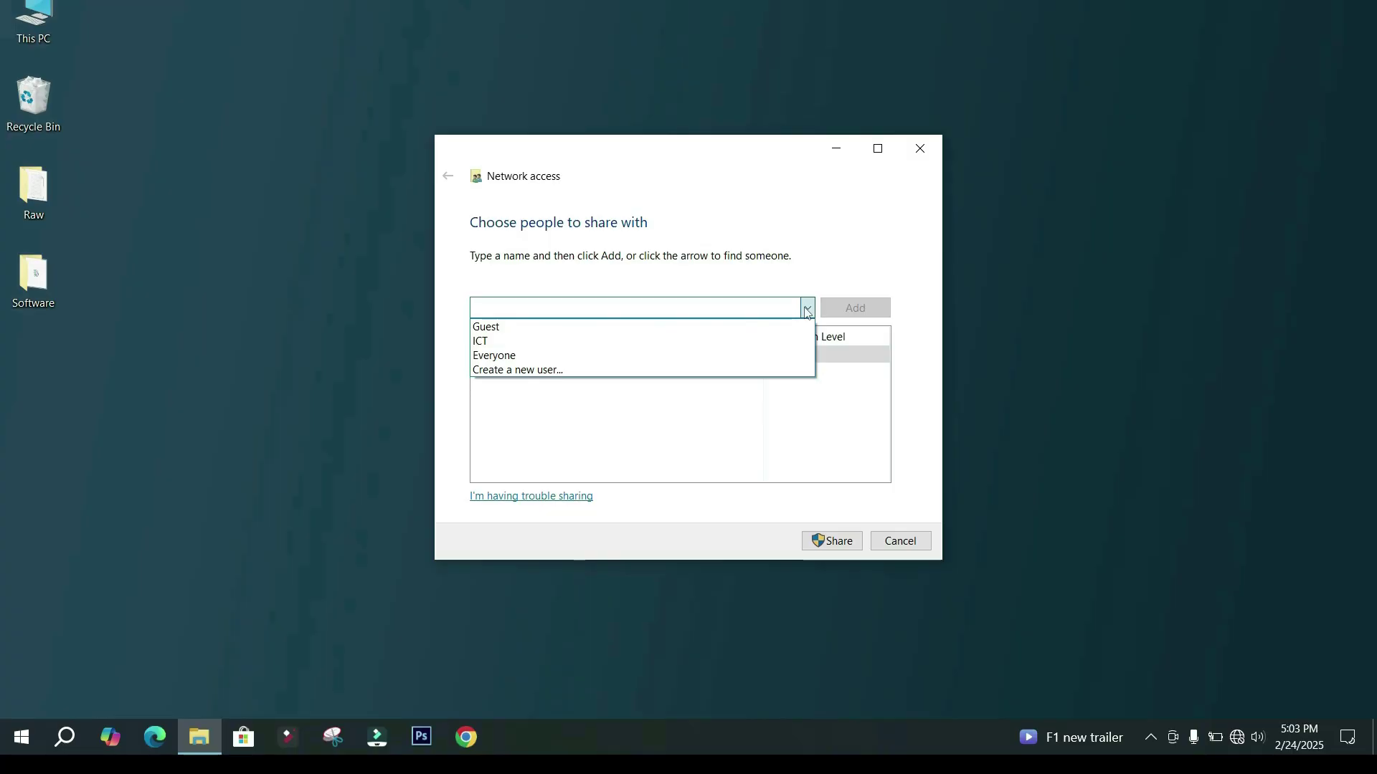
click(682, 357)
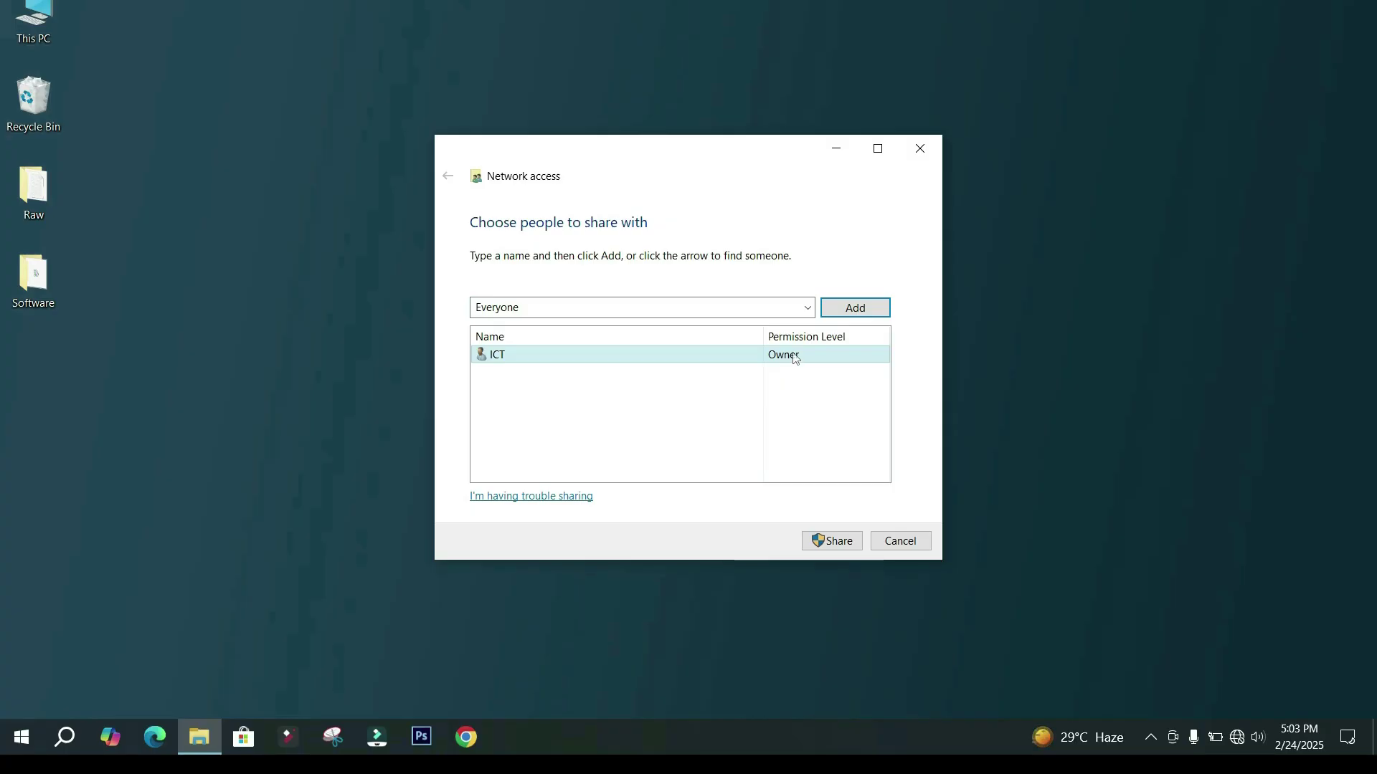
click(841, 313)
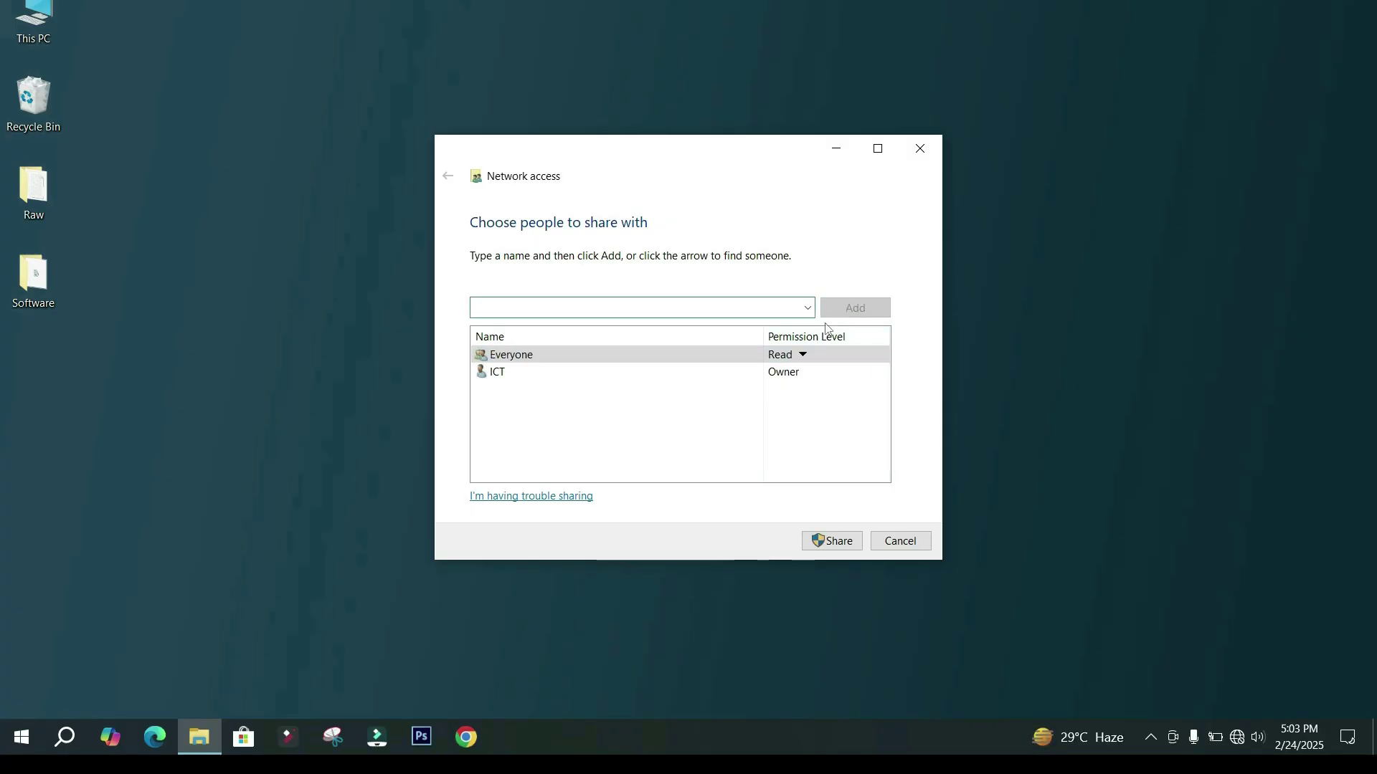
Give Everyone Read/Write permission and share the Software folder, turning on network discovery and file sharing for all public networks.
click(805, 357)
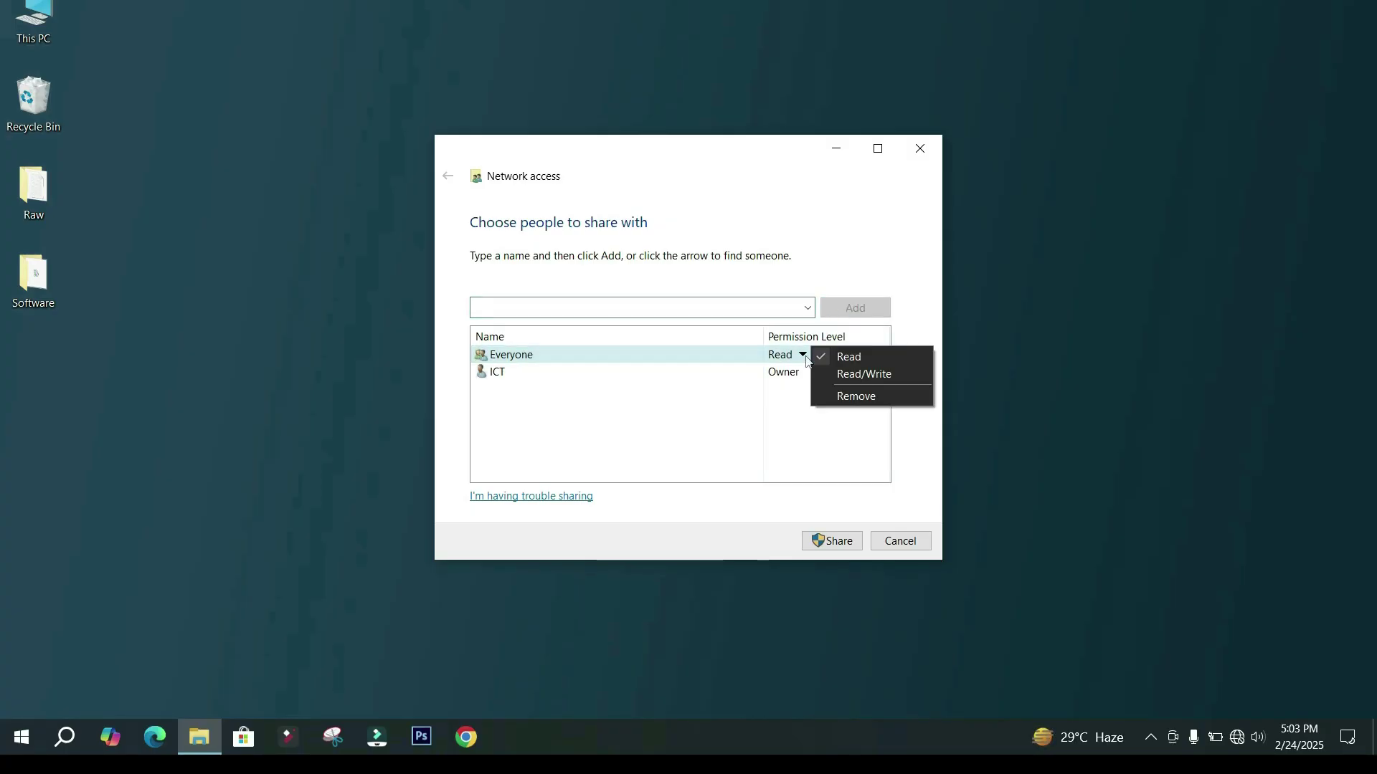
click(835, 380)
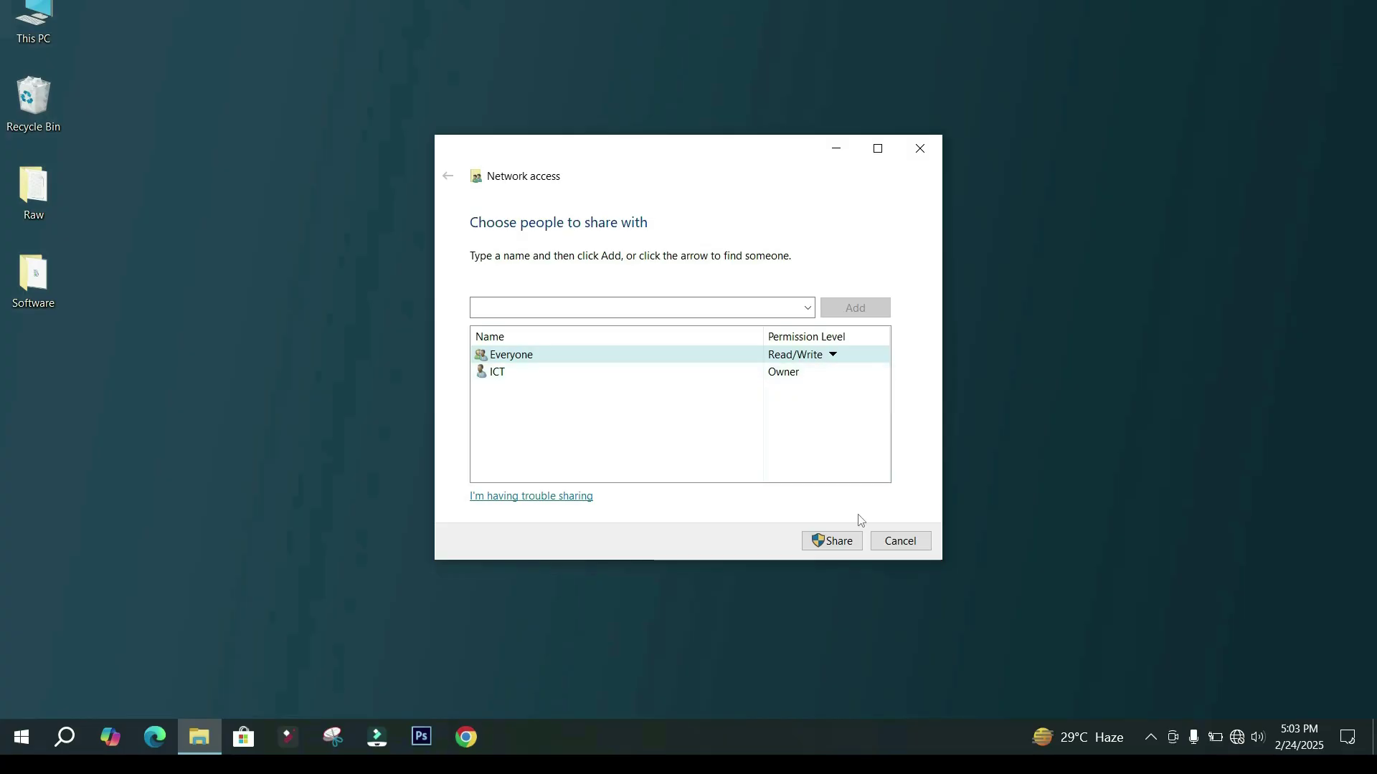
click(841, 542)
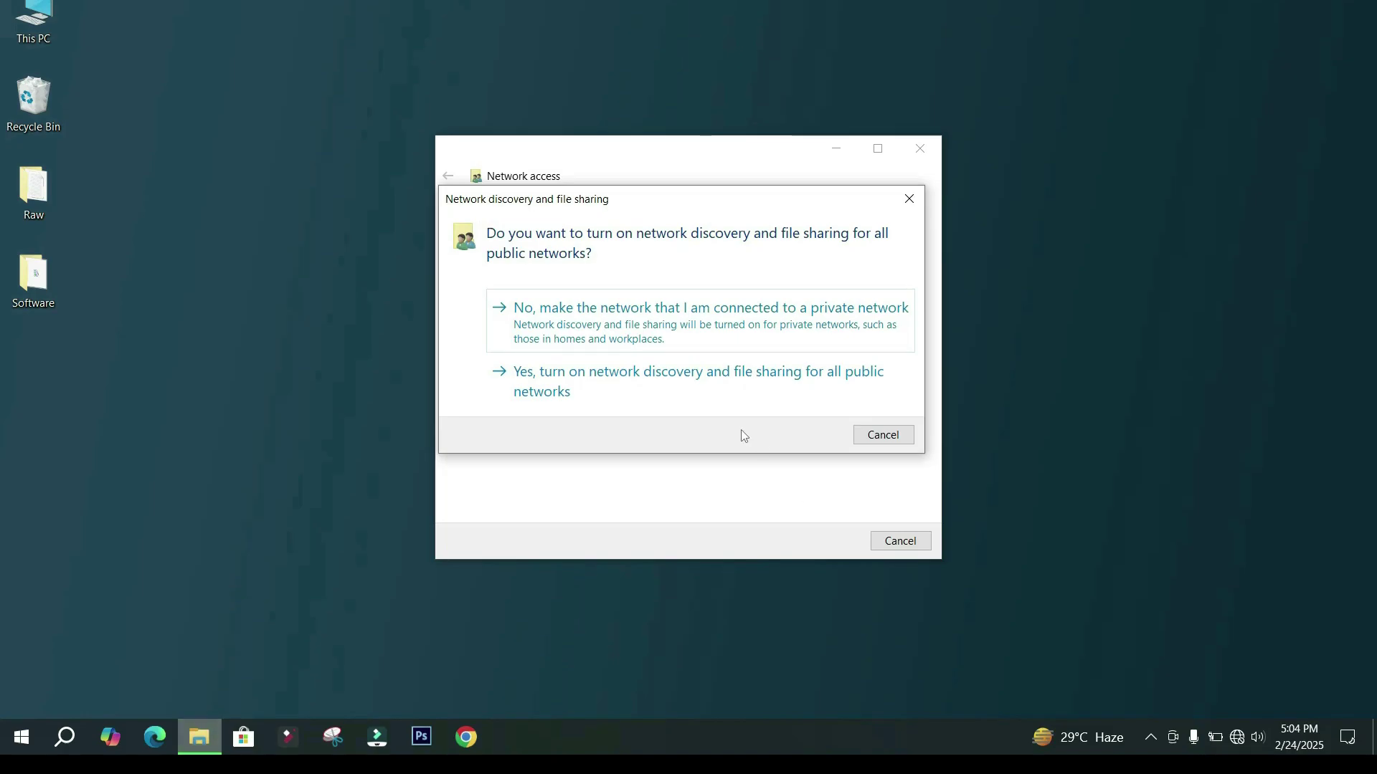
click(649, 380)
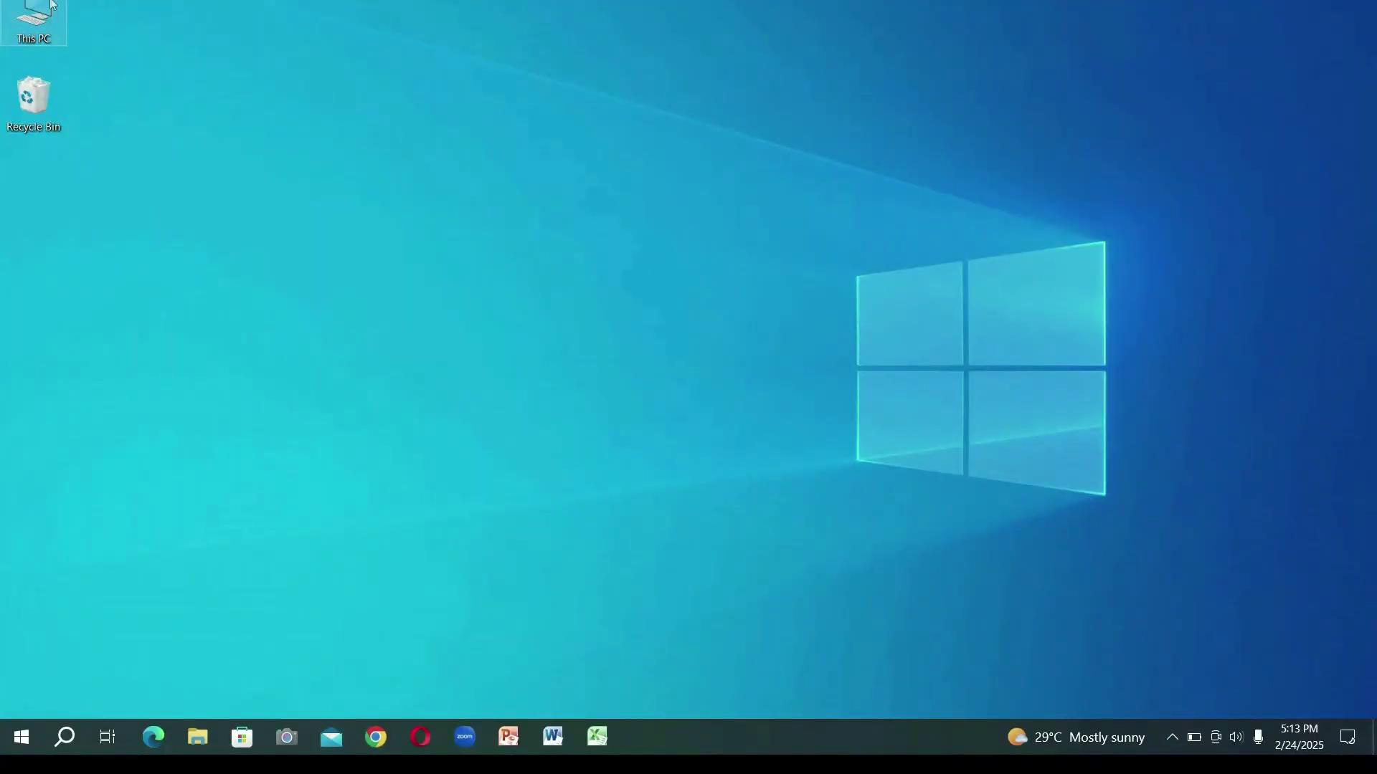
On the other computer, open the shared folder at the network path \\DESKTOP-C4EFIG0\users\ICT\Desktop\Software in File Explorer.
double_click(51, 5)
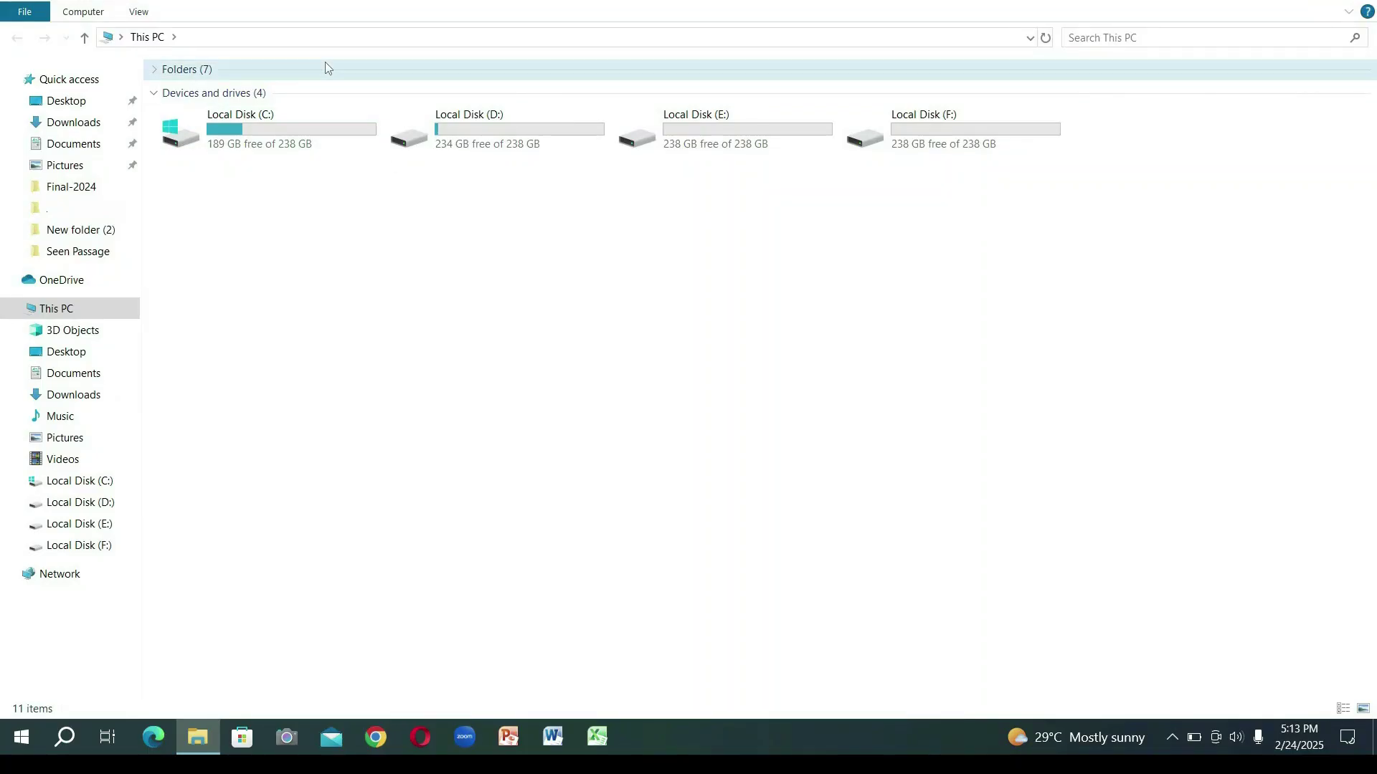
click(316, 39)
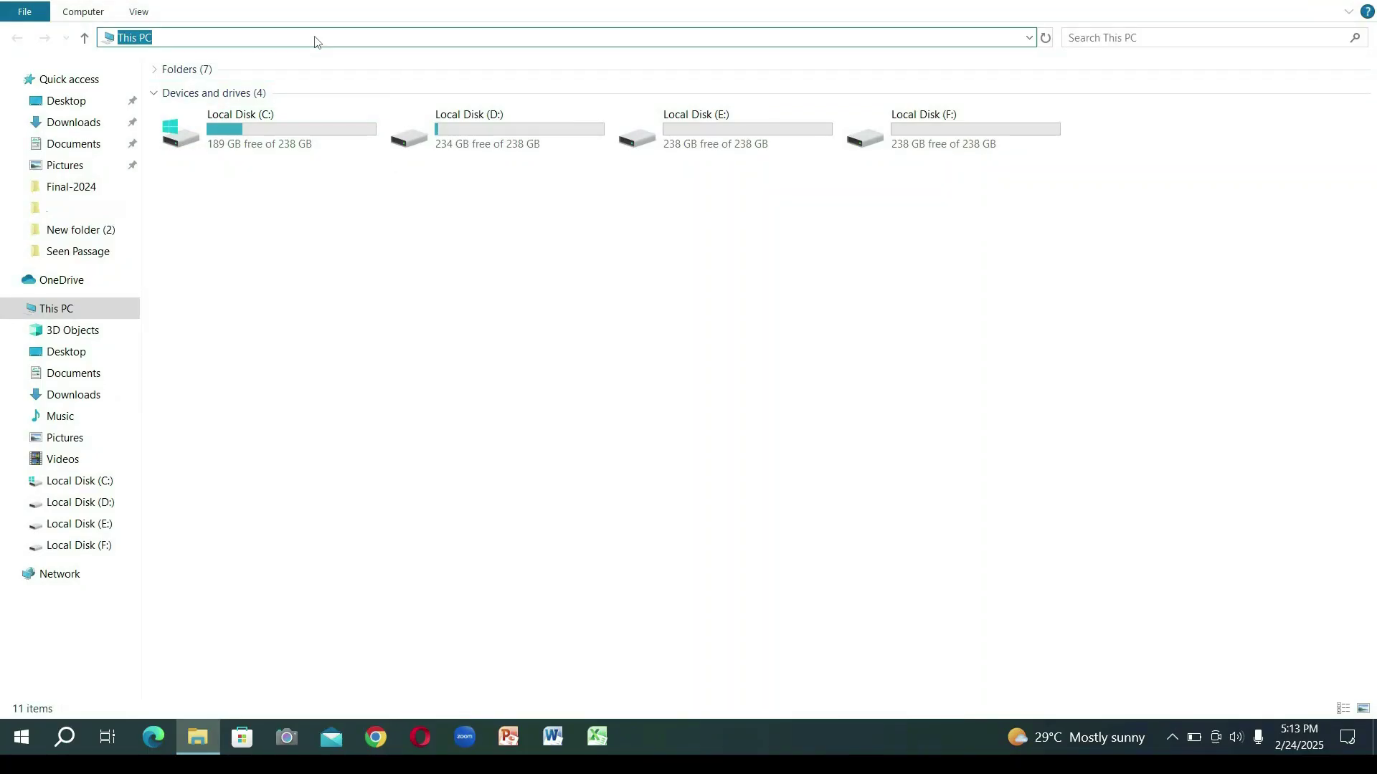
key(BackSpace)
text(\)
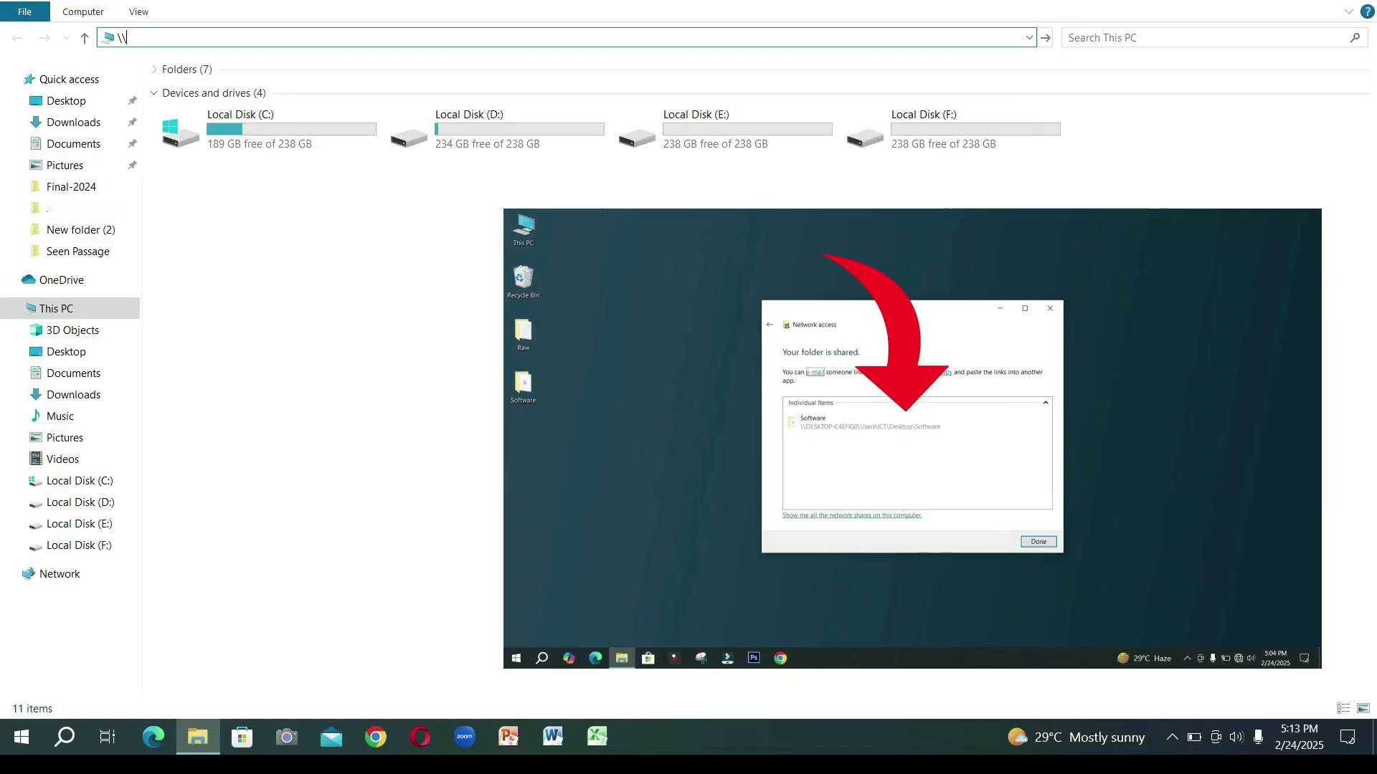
text(DESKTOP)
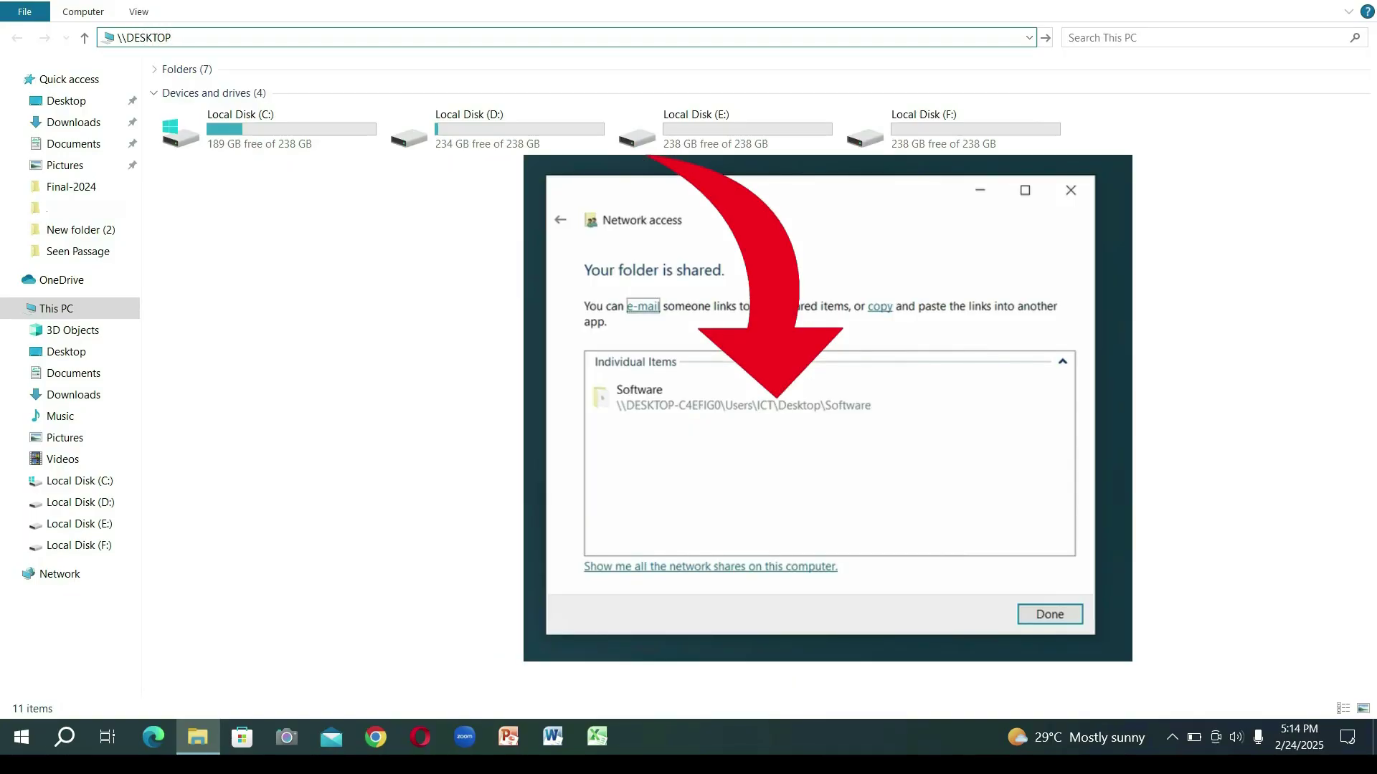
text(-C4E)
text(FIF)
text(0\USER)
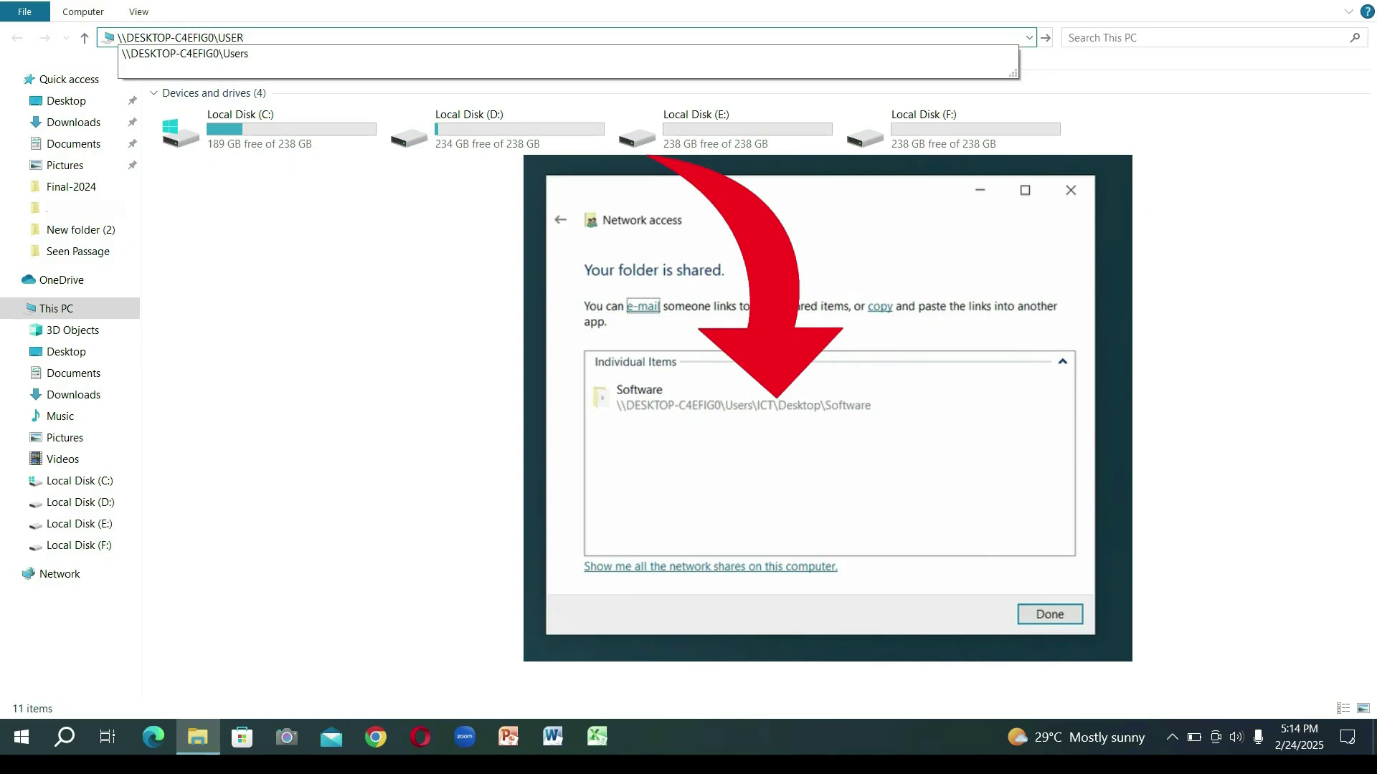
key(BackSpace)
key(BackSpace)
key(BackSpace)
key(BackSpace)
text(users\ICT)
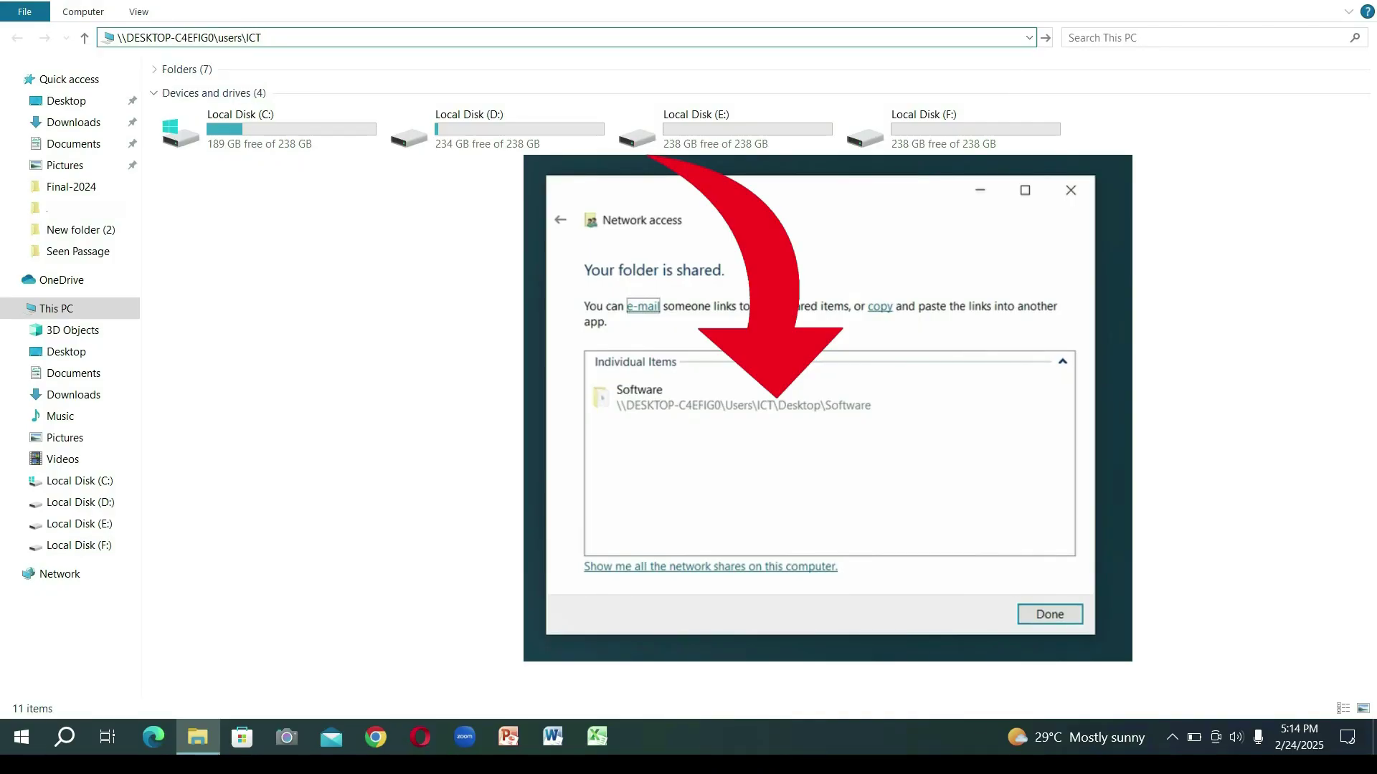
text(\Des)
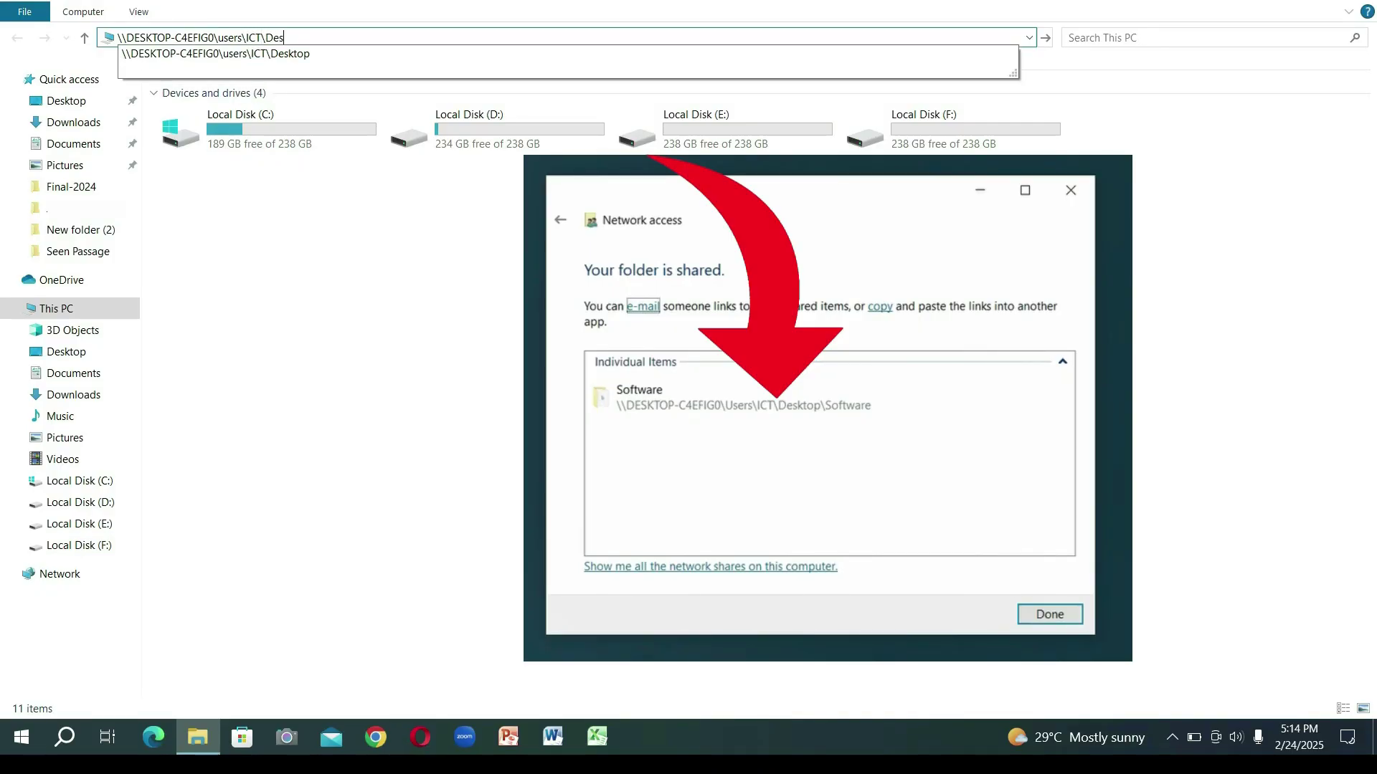
text(ktop\So)
key(Tab)
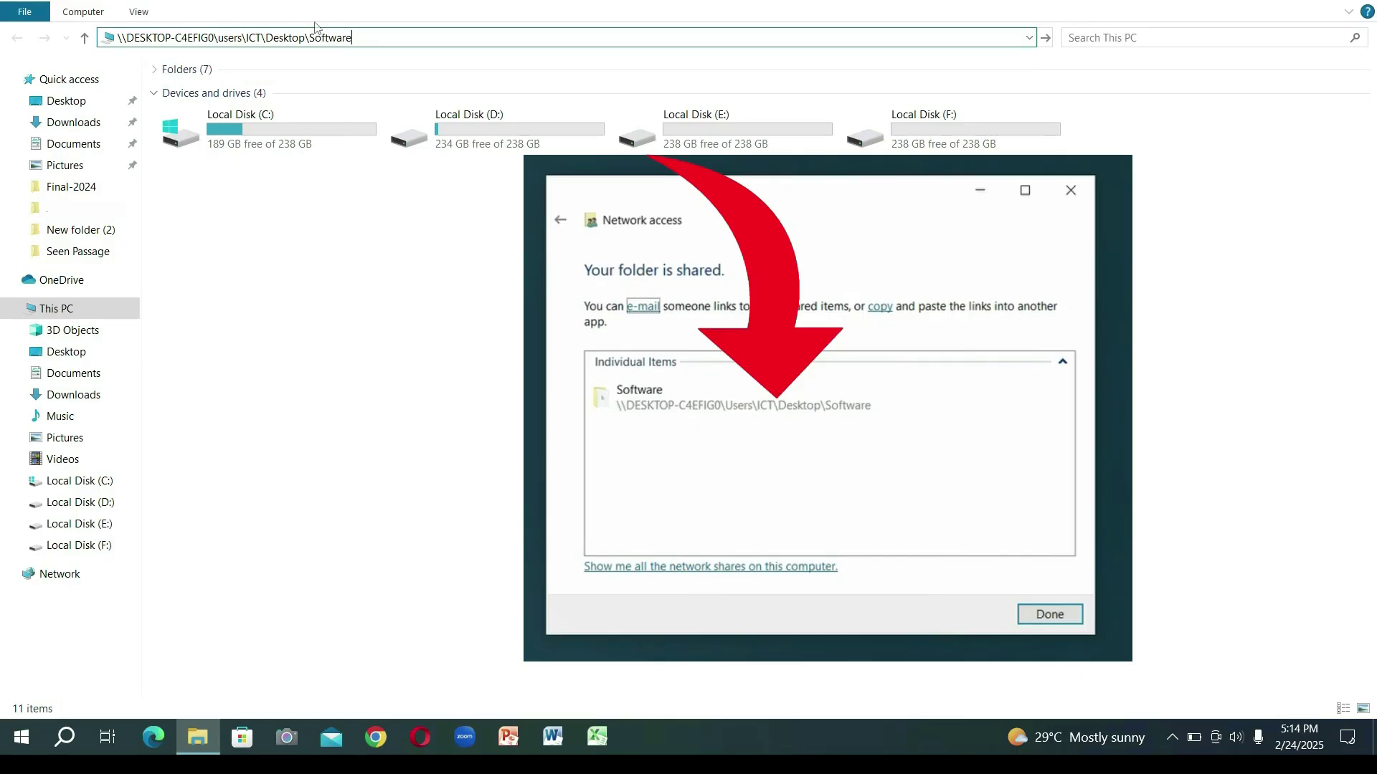
key(Return)
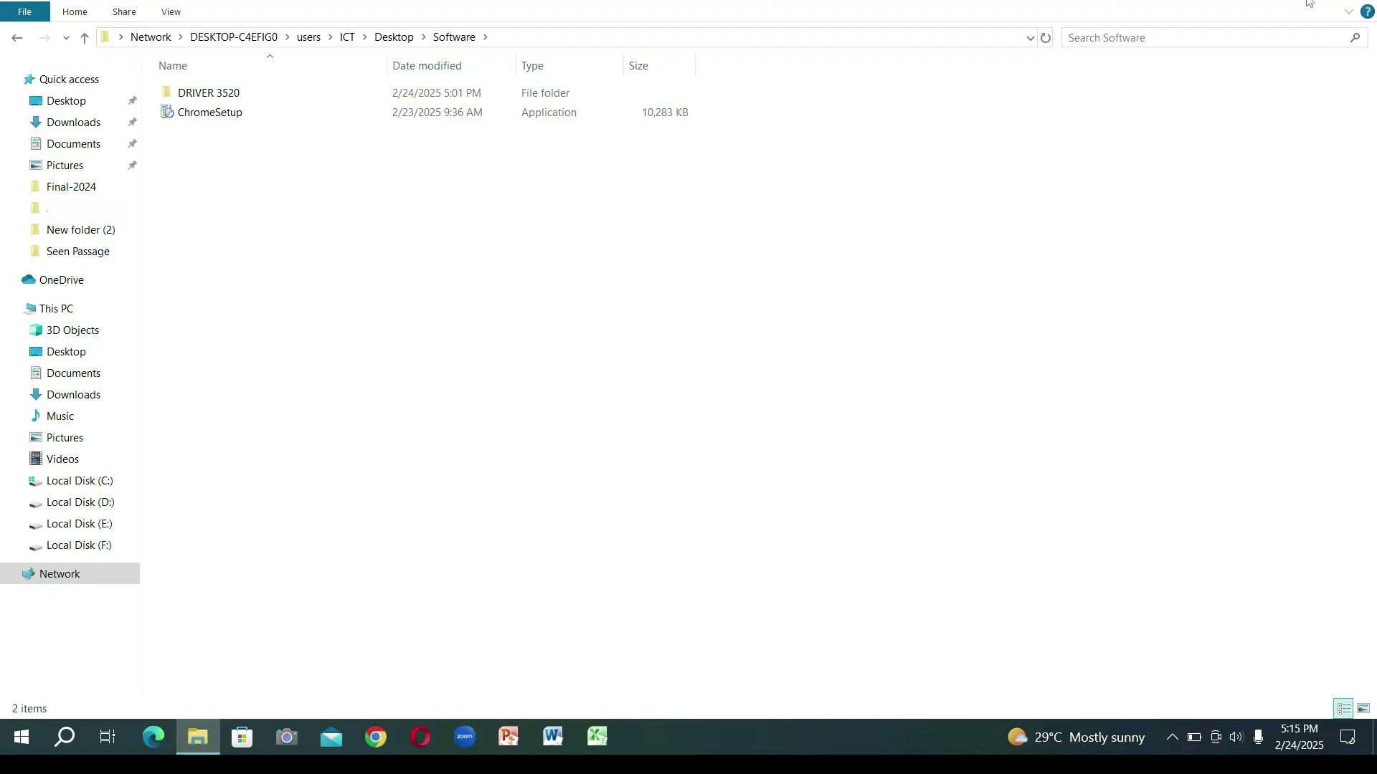
Restore the window, show the Software folder's items as large icons, and look inside DRIVER 3520 before returning to Software.
key(F11)
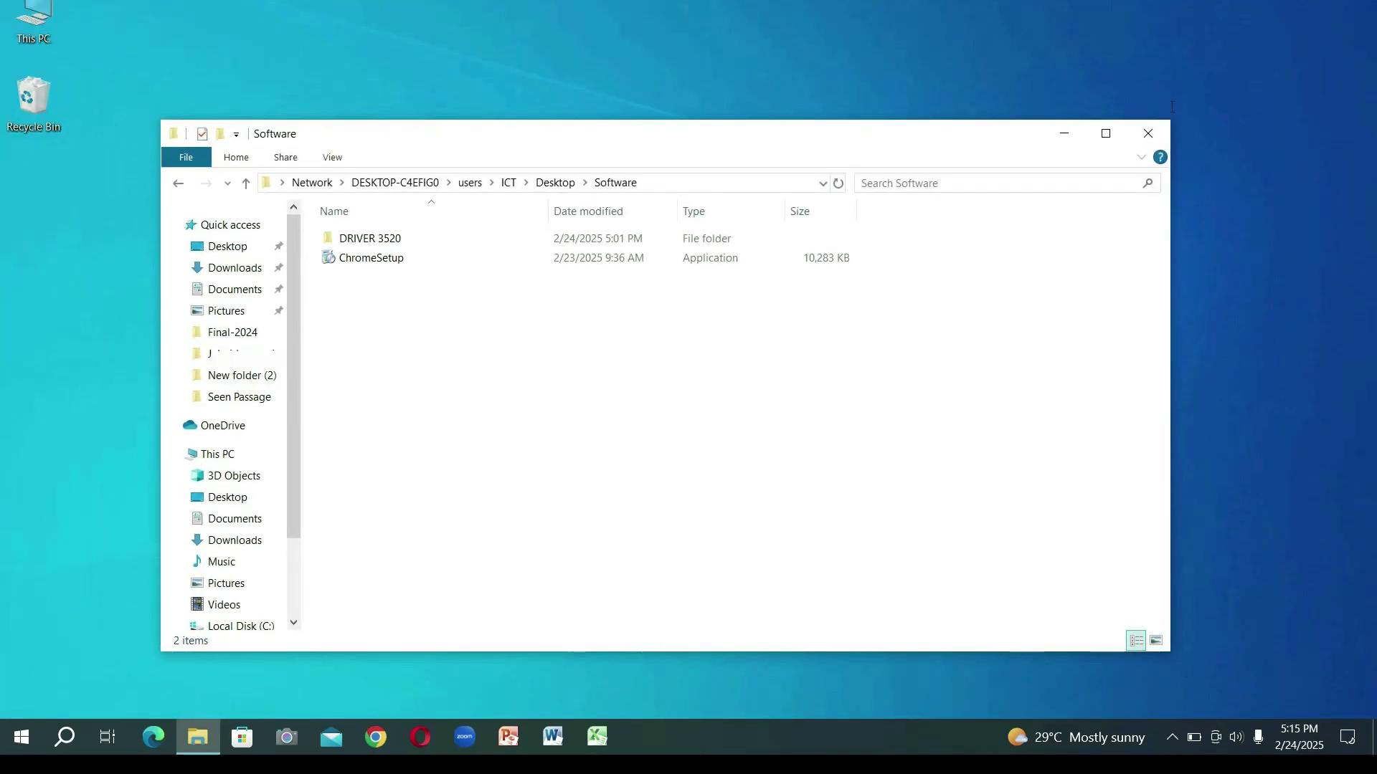
click(1156, 640)
double_click(362, 255)
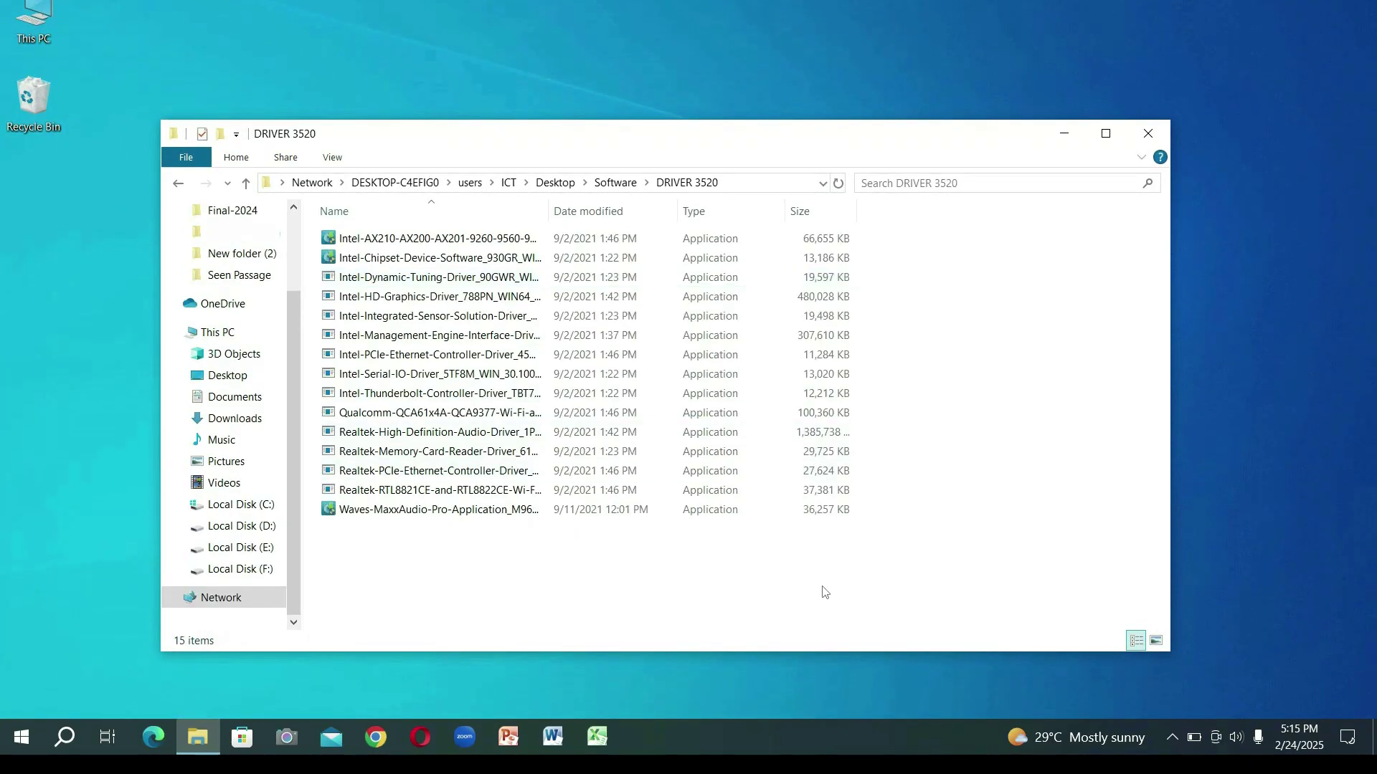
click(246, 183)
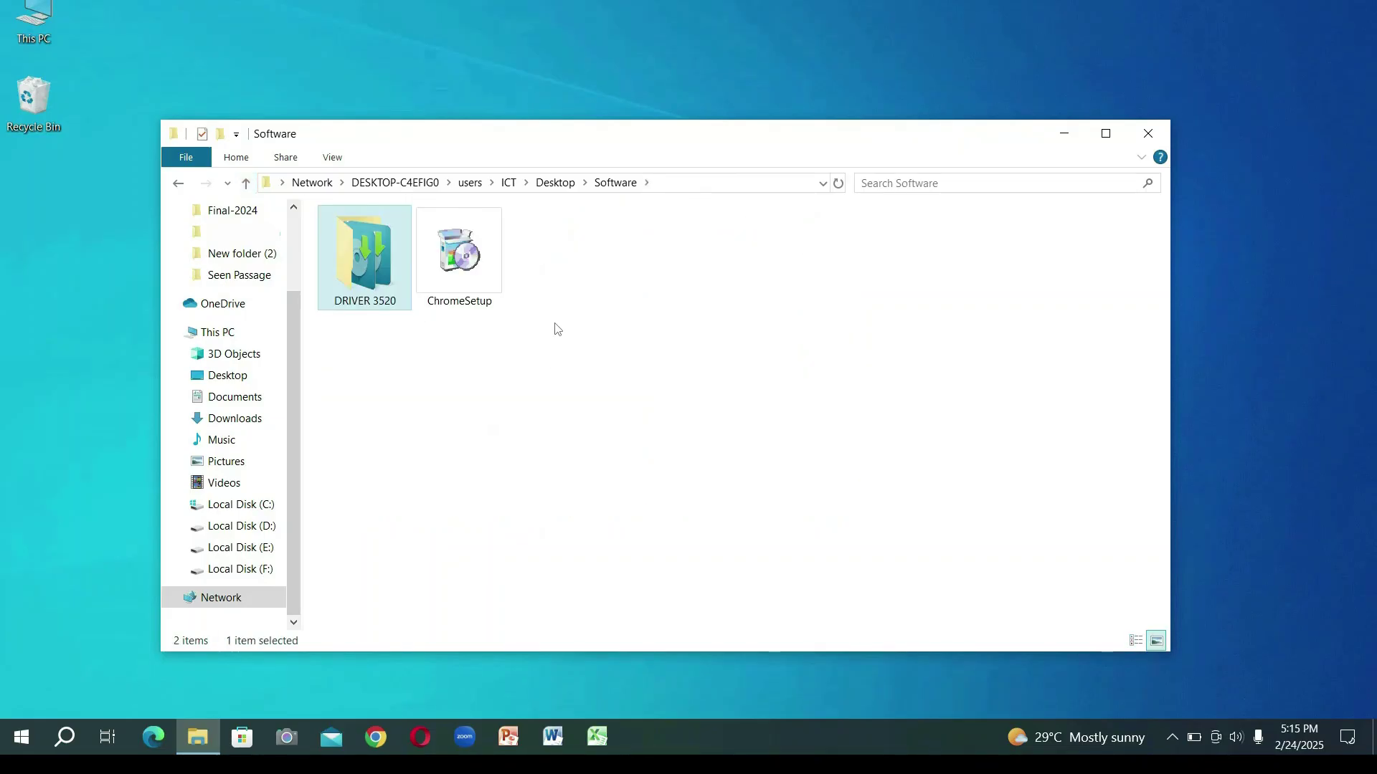
Copy DRIVER 3520 and ChromeSetup from the shared Software folder to the desktop and show the transfer details.
drag(575, 304, 372, 263)
right_click(372, 264)
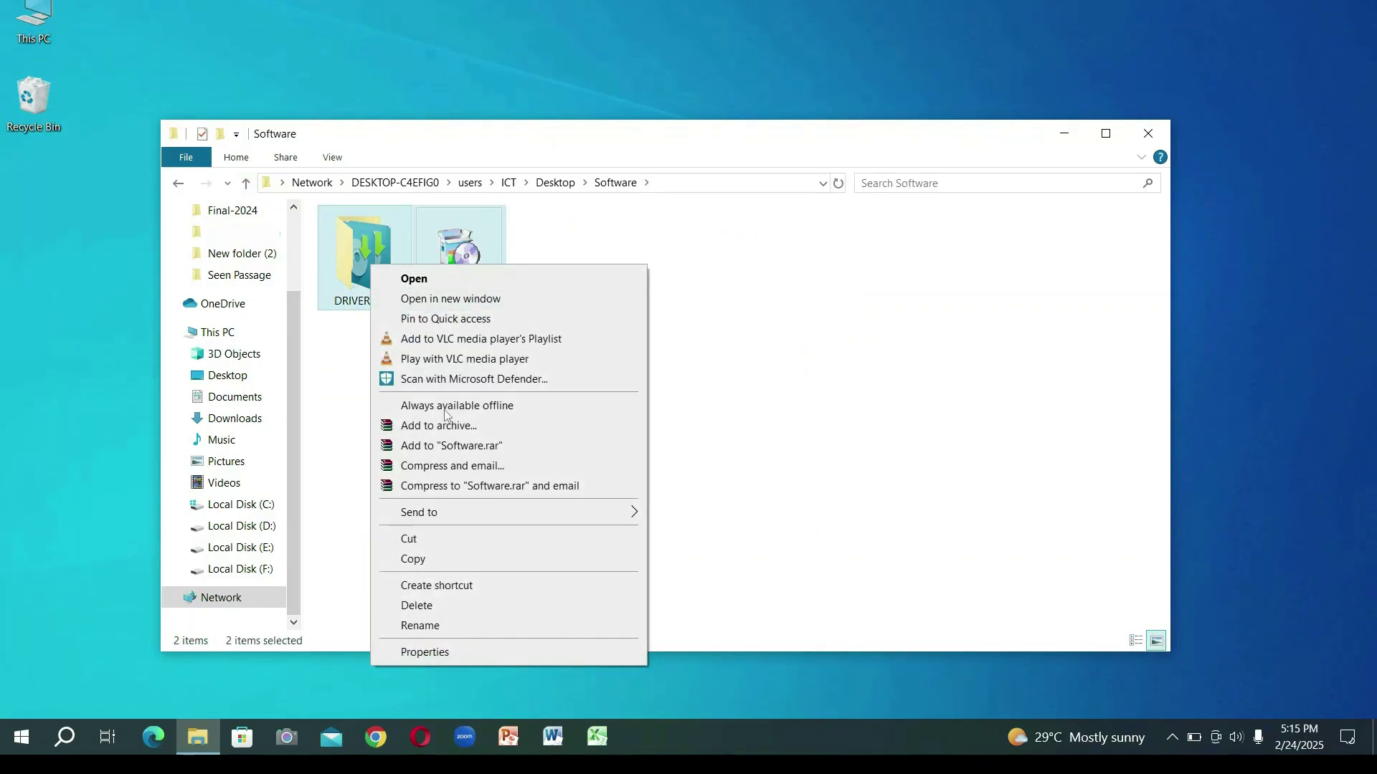
click(463, 557)
right_click(28, 247)
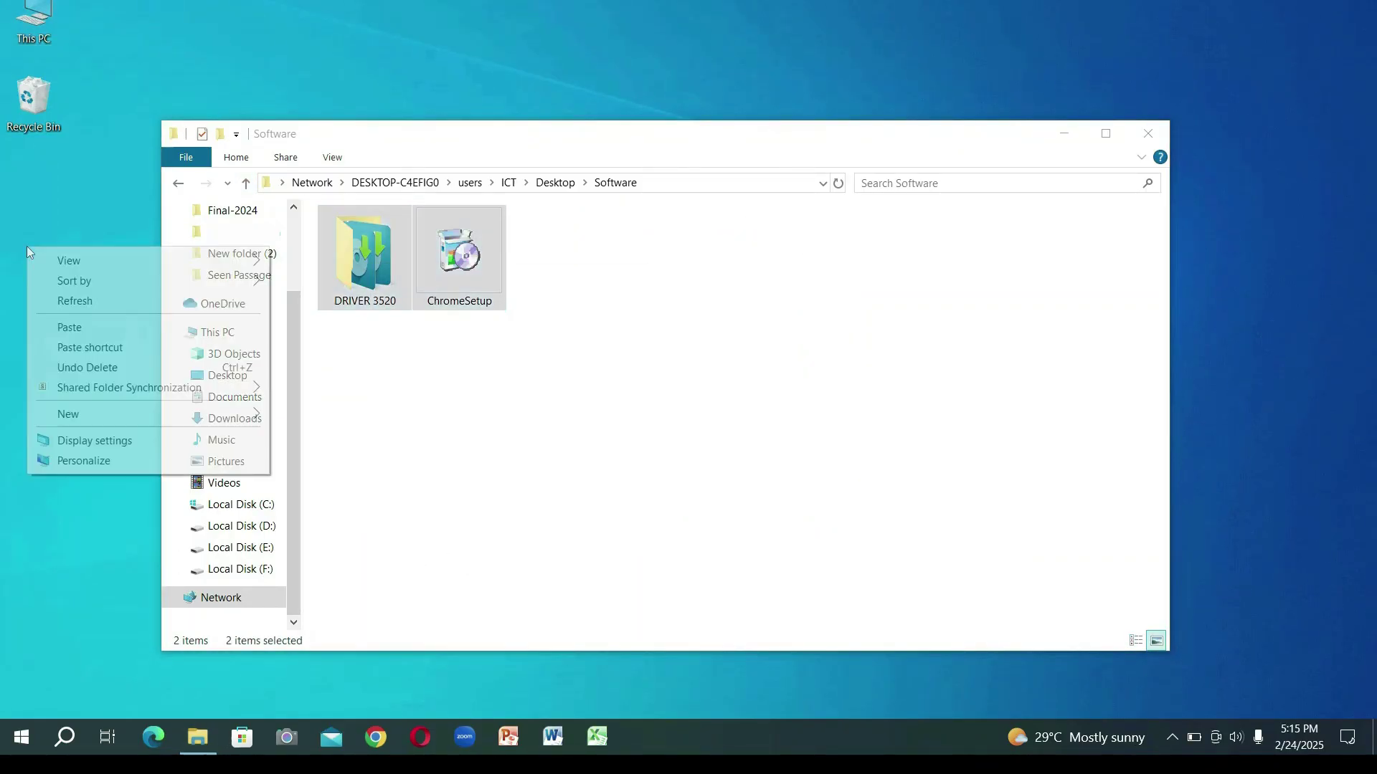
click(93, 327)
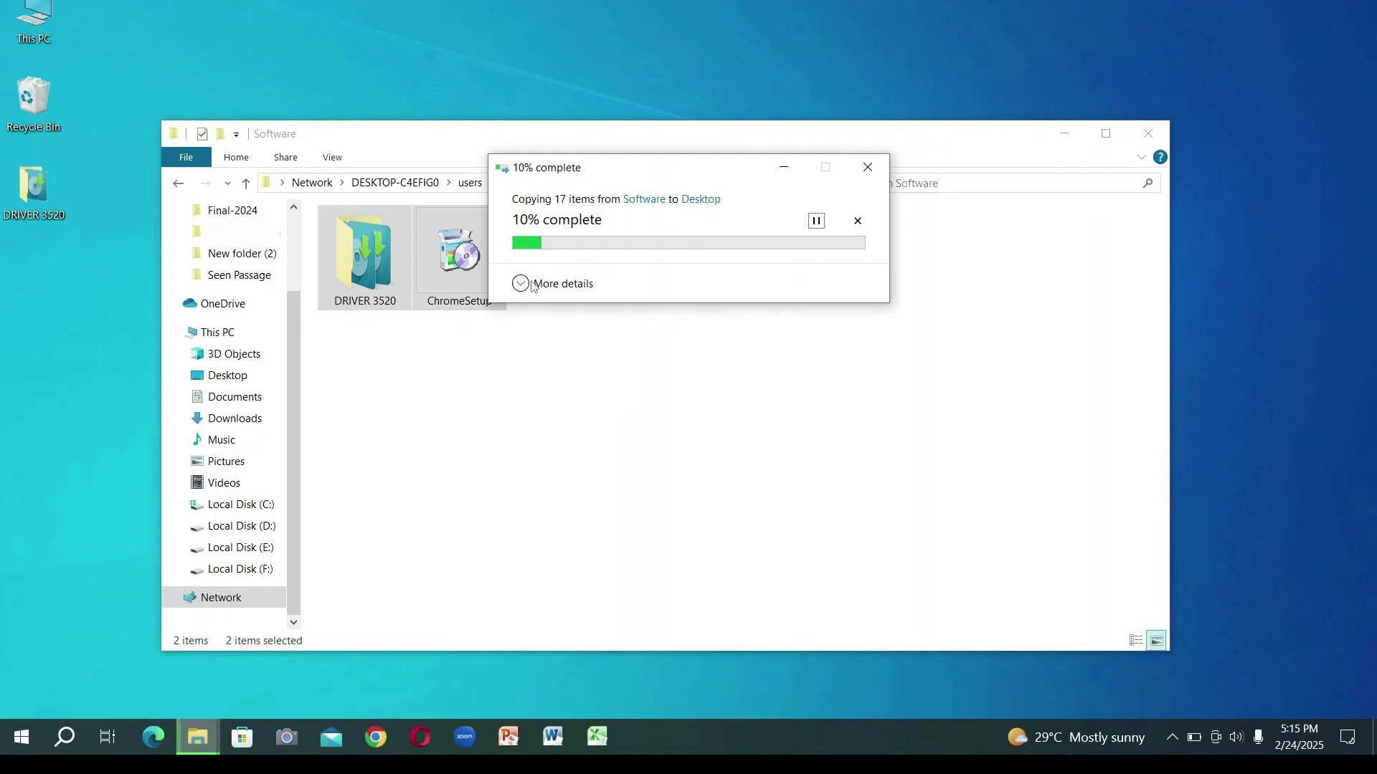
click(528, 281)
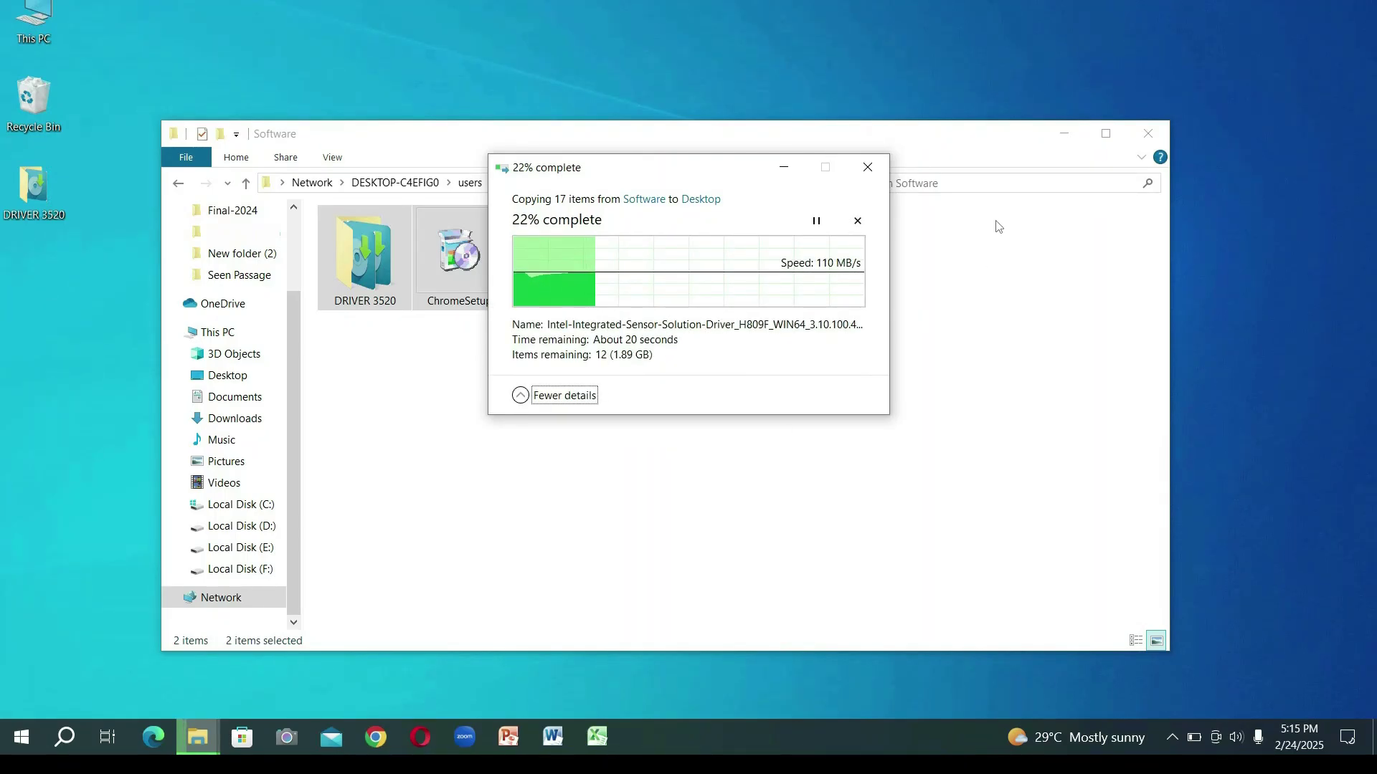
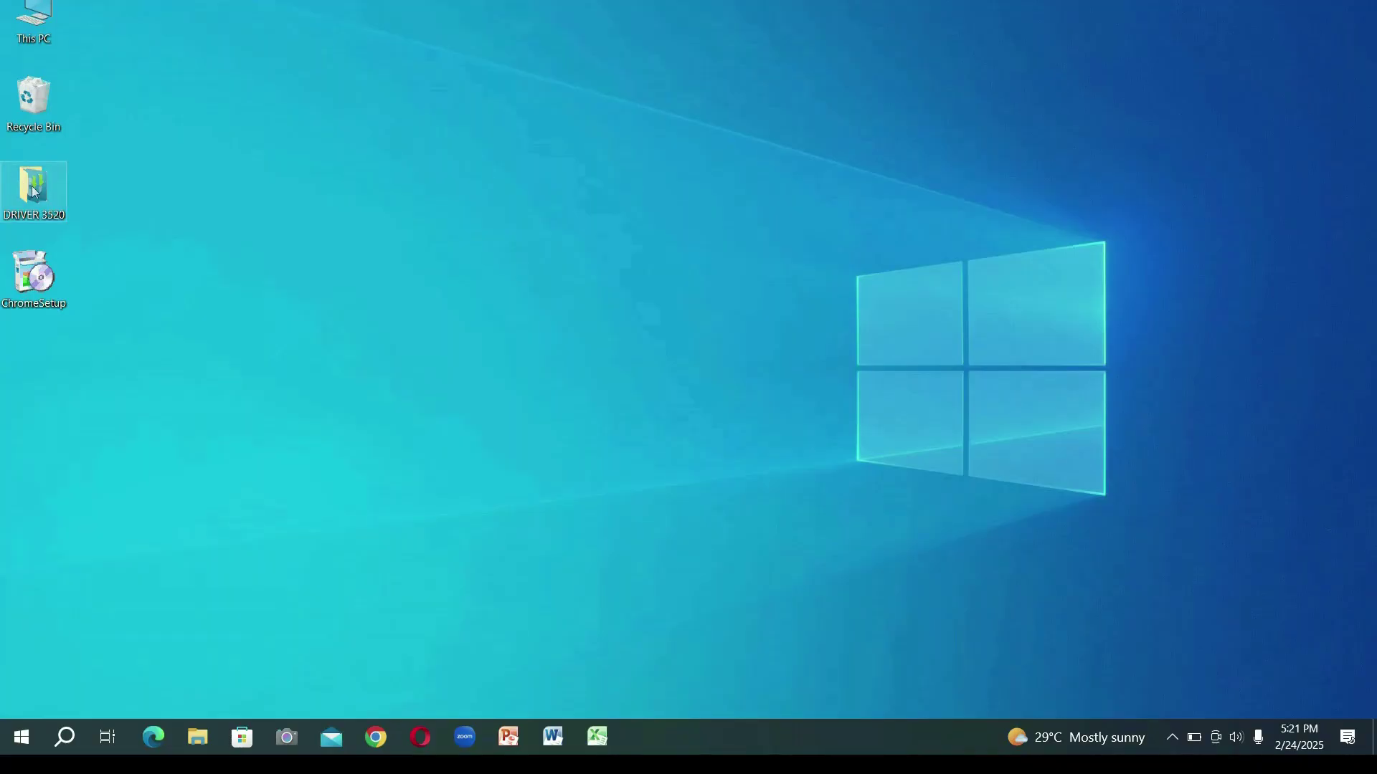
Rename the copied DRIVER 3520 folder on the desktop as DRIVER.
right_click(32, 192)
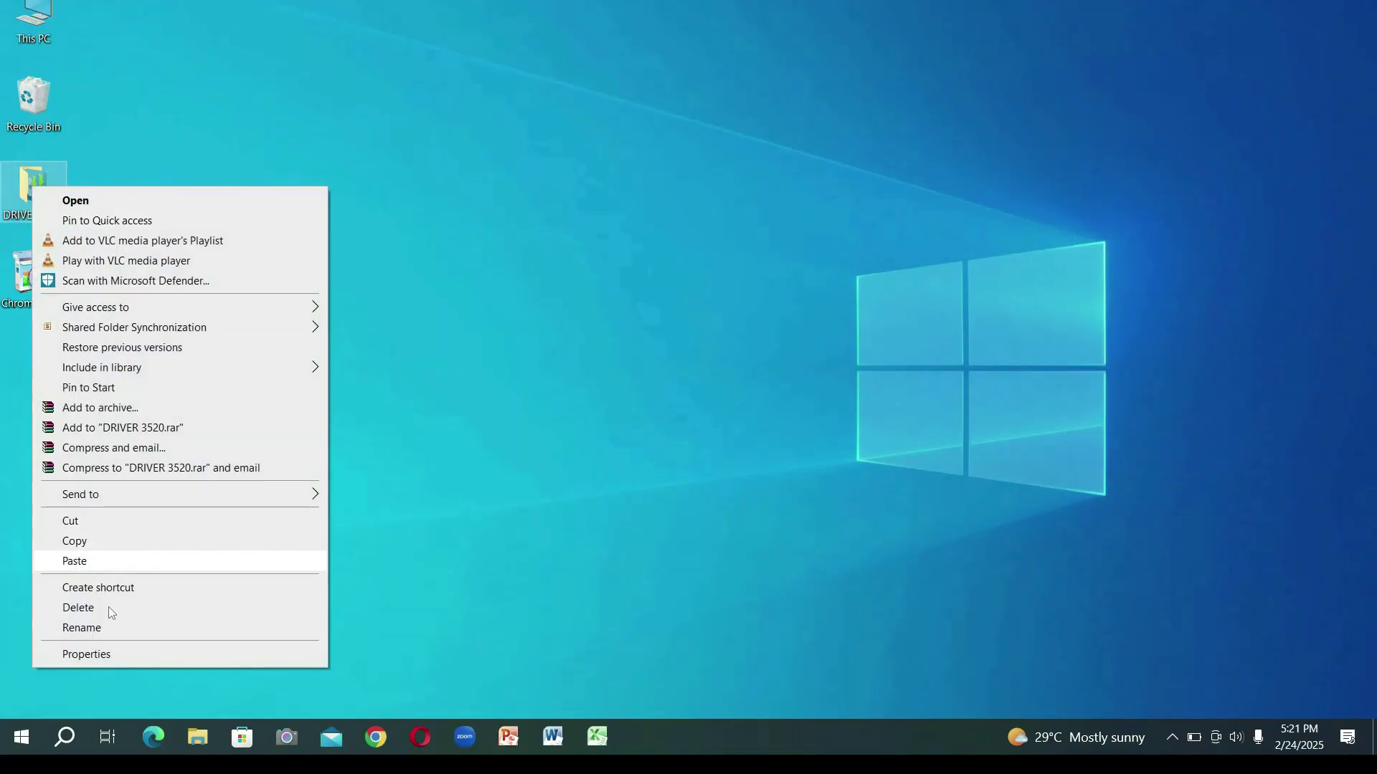
click(82, 629)
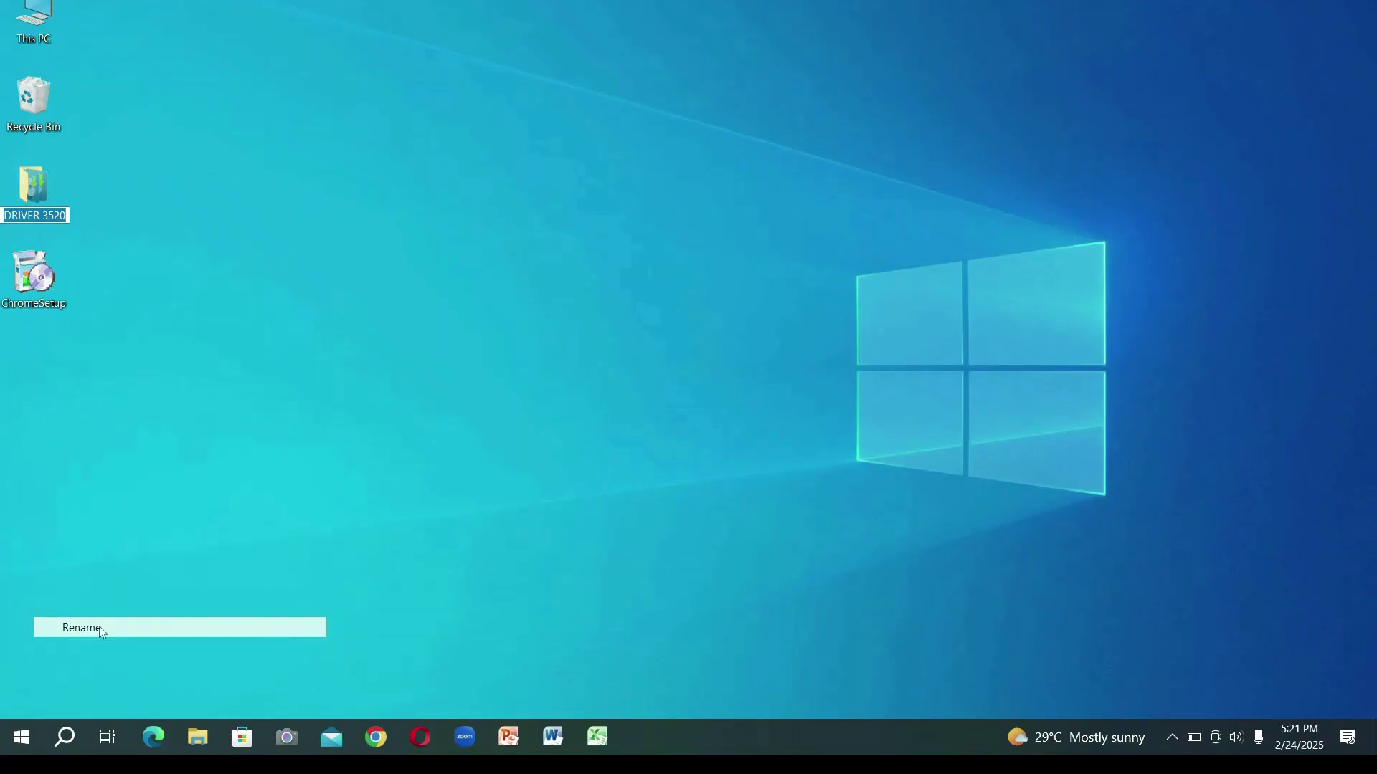
click(71, 226)
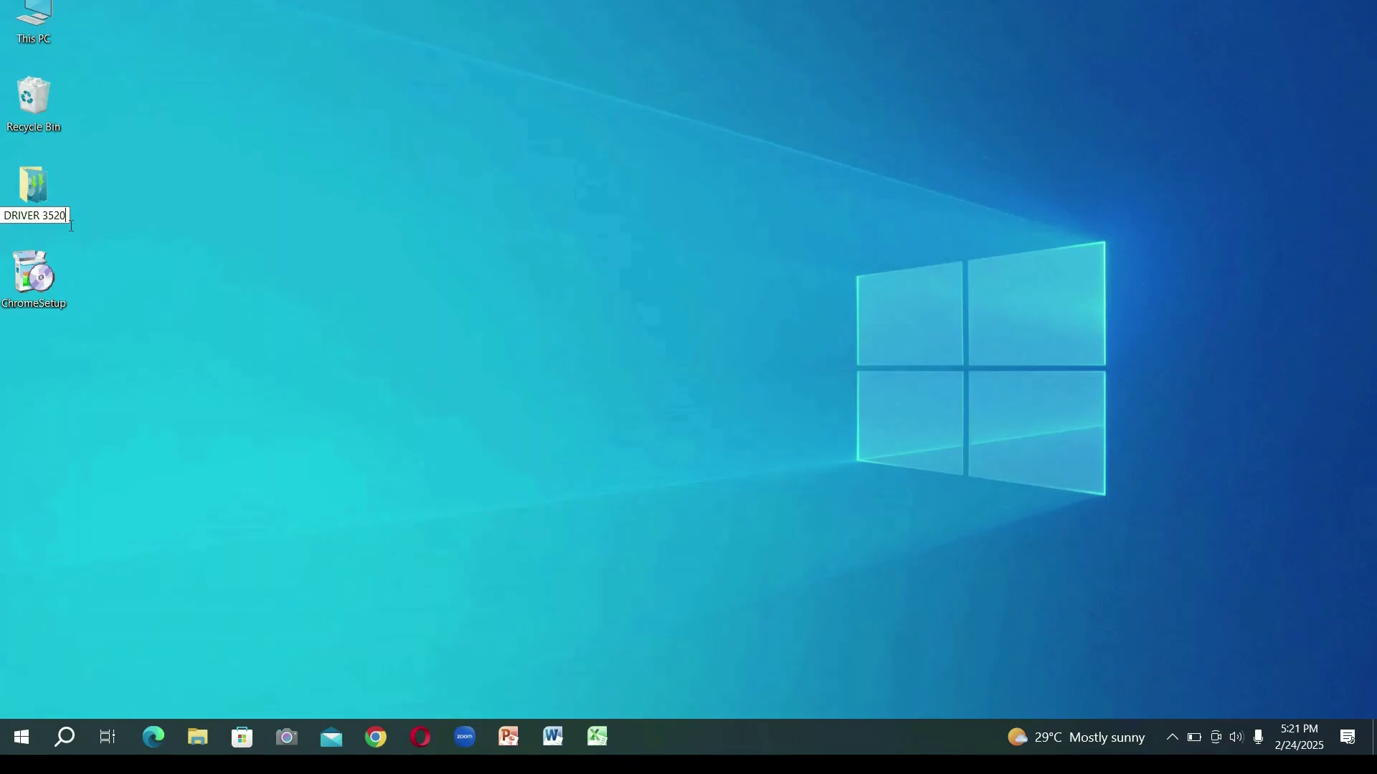
key(BackSpace)
key(BackSpace)
key(BackSpace)
key(BackSpace)
key(BackSpace)
key(BackSpace)
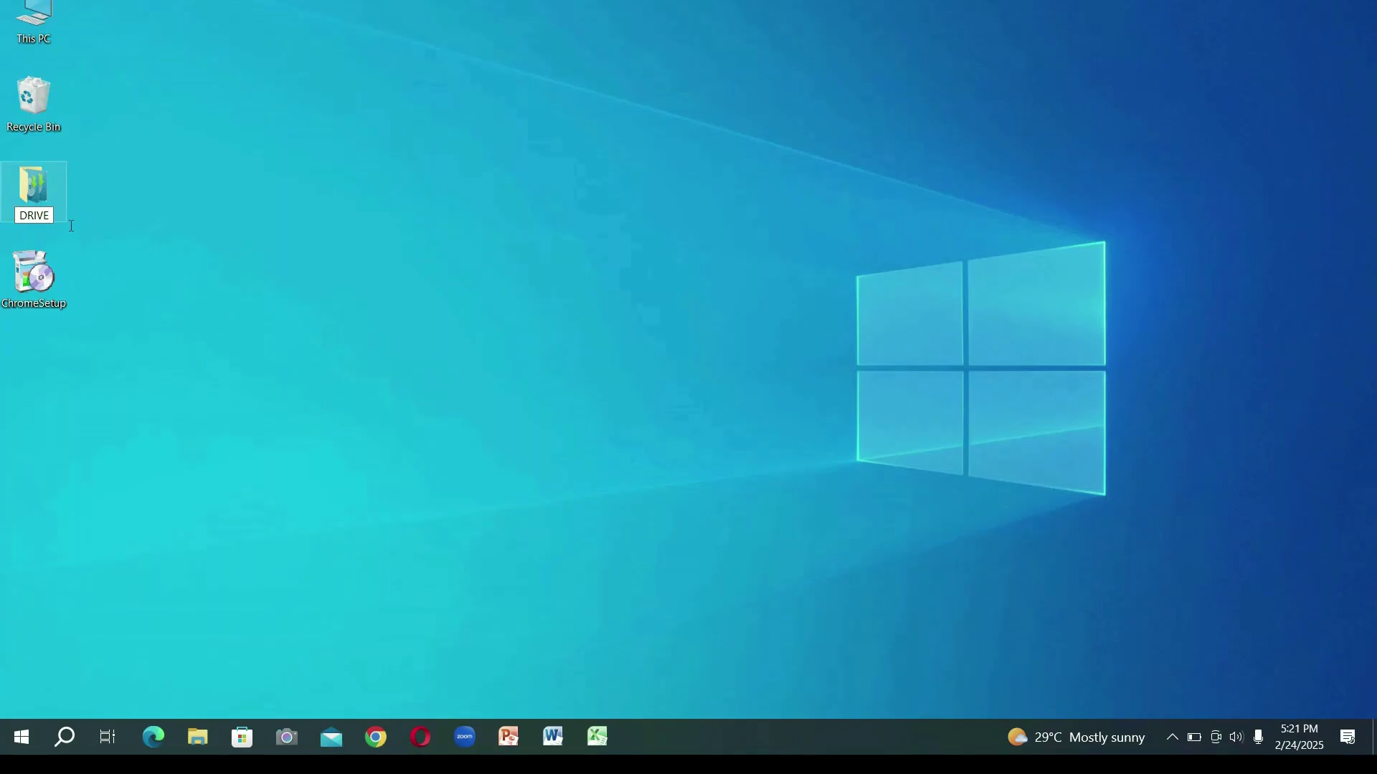
text(R)
key(Return)
Share the DRIVER desktop folder with specific people, giving Everyone Read/Write permission.
right_click(51, 204)
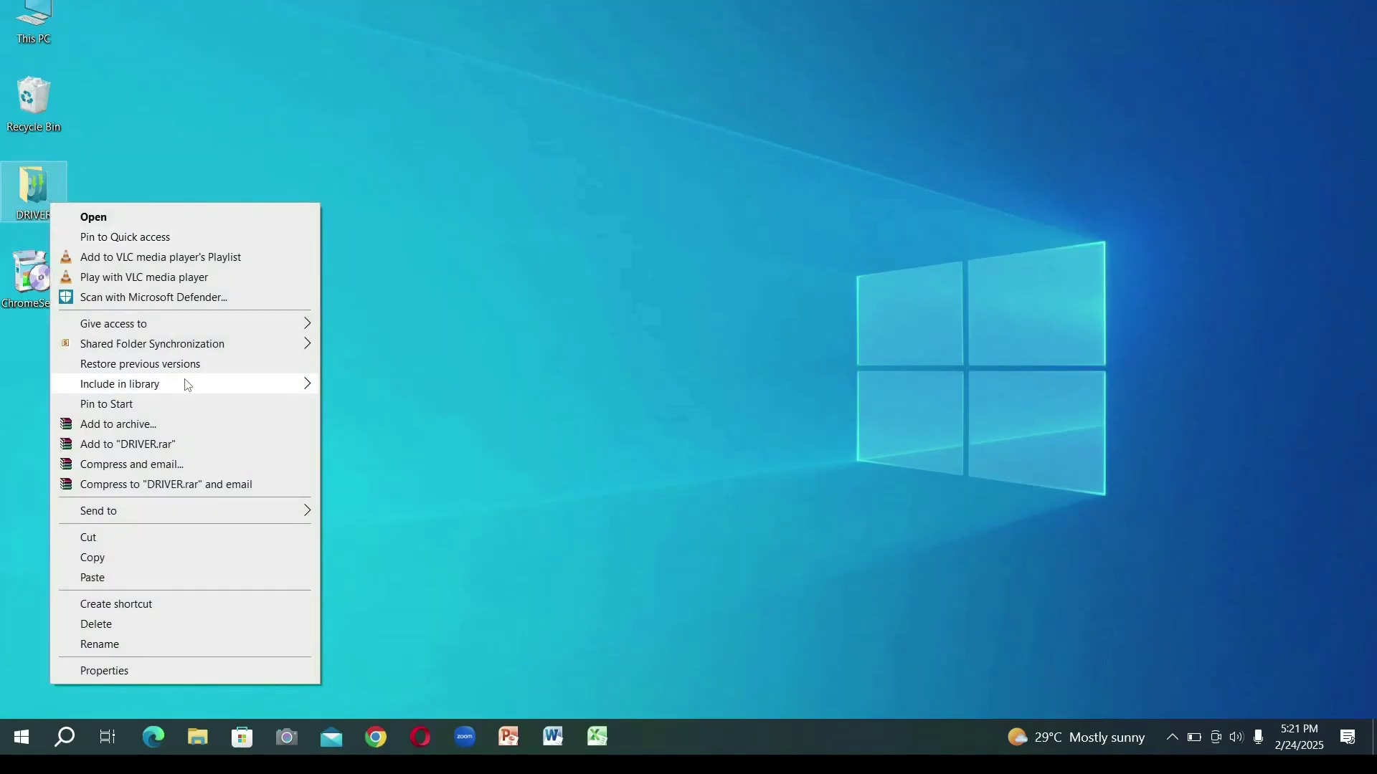
mouse_move(174, 323)
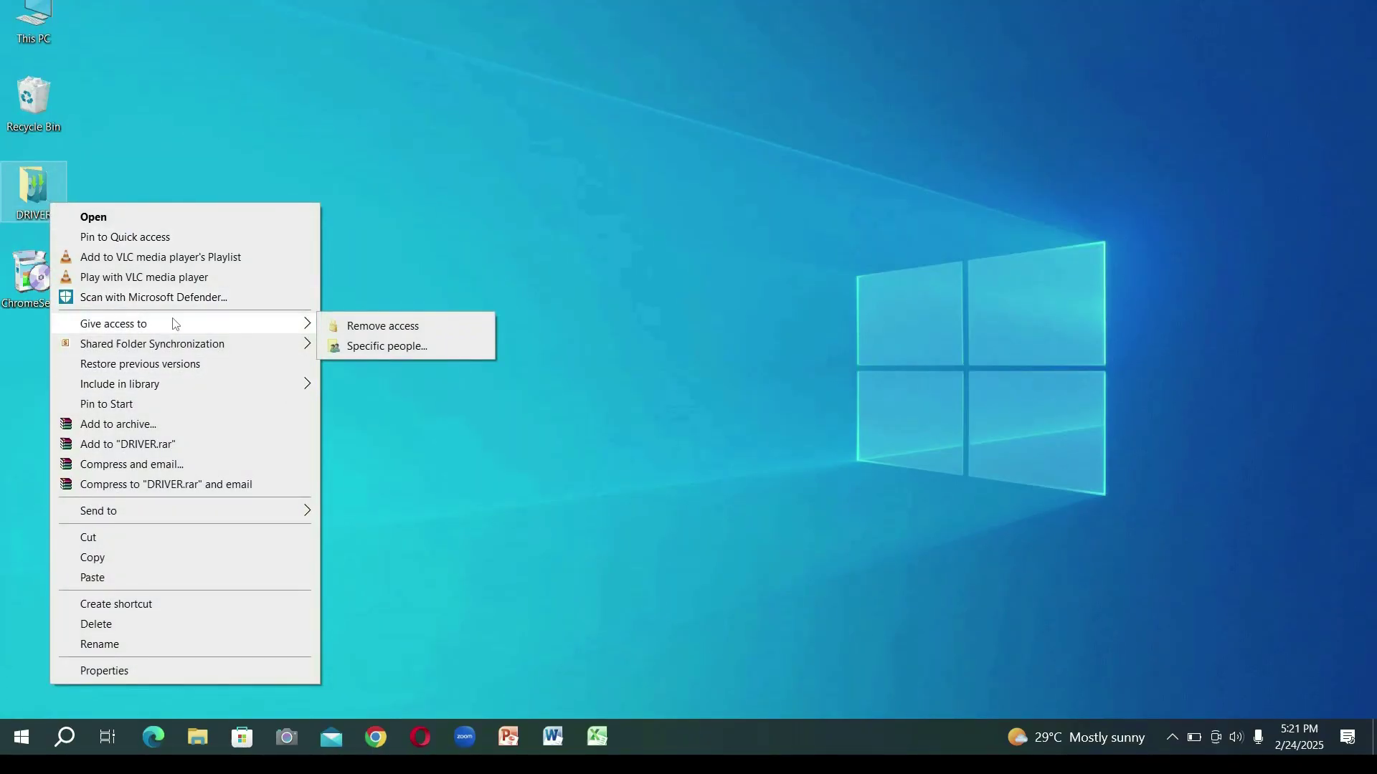
click(376, 345)
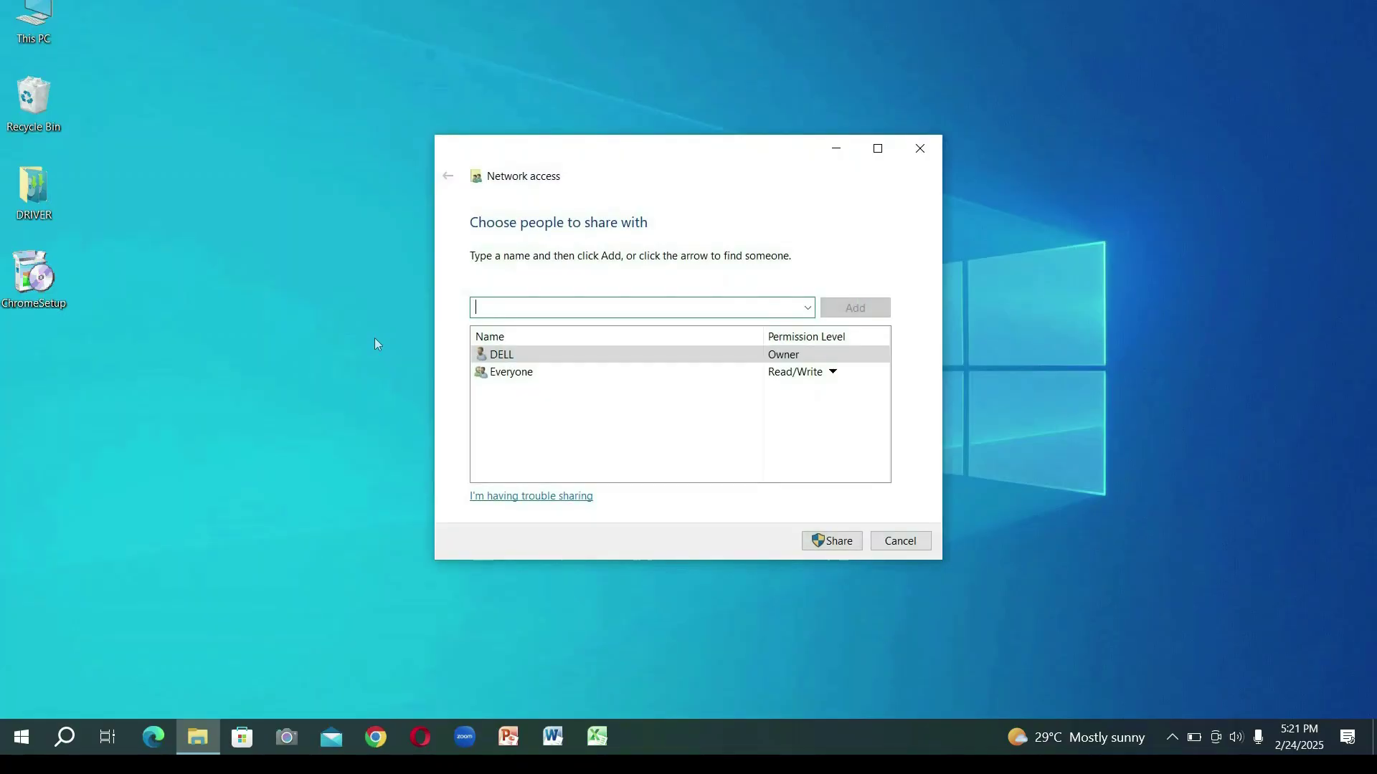
click(834, 379)
click(833, 373)
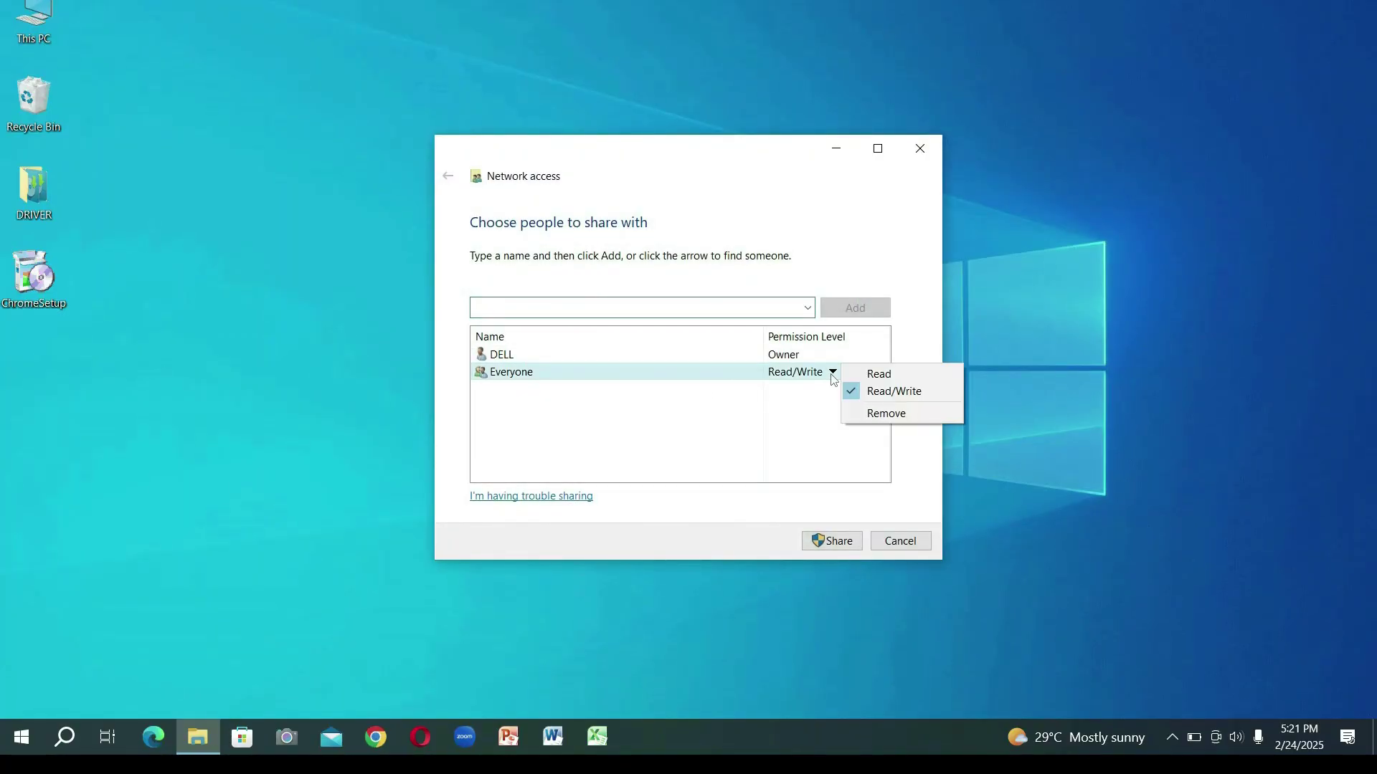
click(886, 393)
click(834, 542)
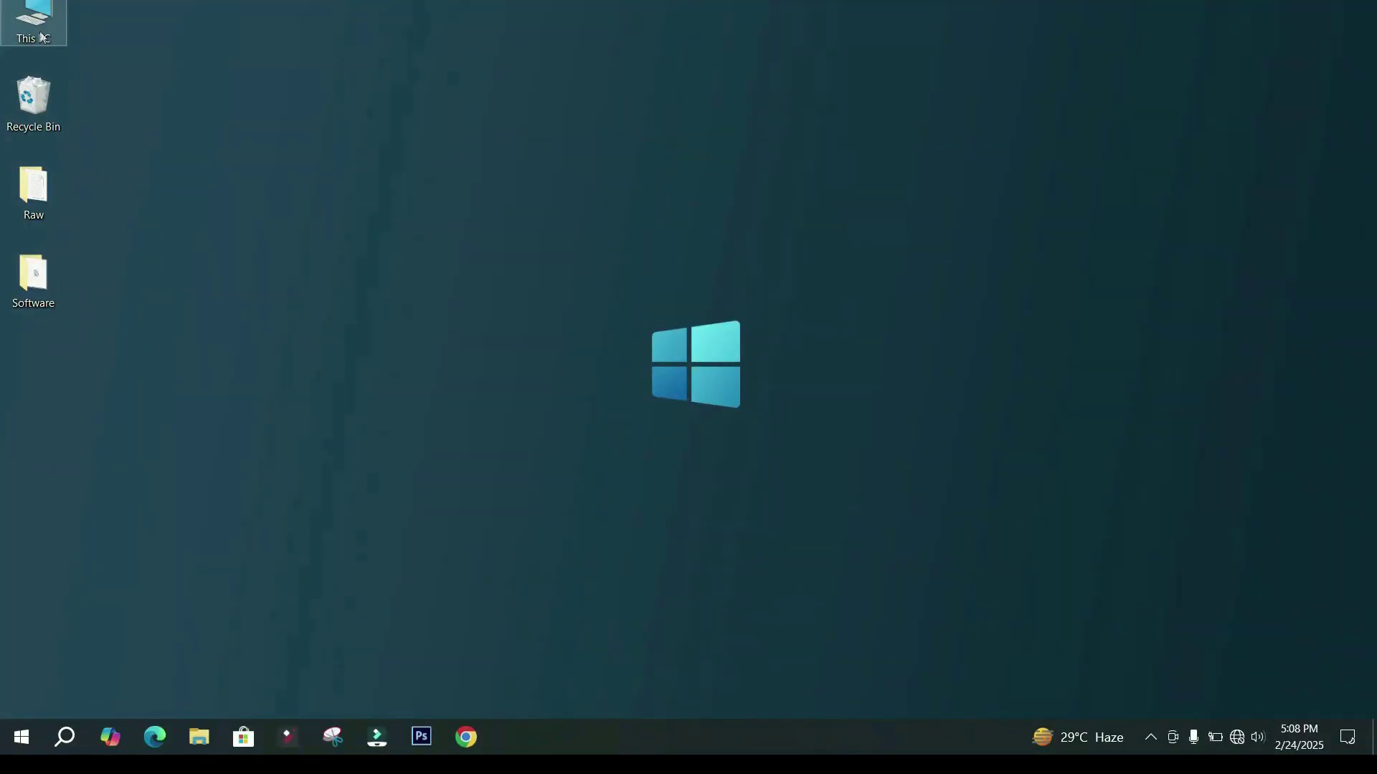
Back on the computer holding the Software folder, open \\DESKTOP-9KFA7F8\Users\DELL\Desktop\DRIVER and show its files as large icons.
double_click(41, 36)
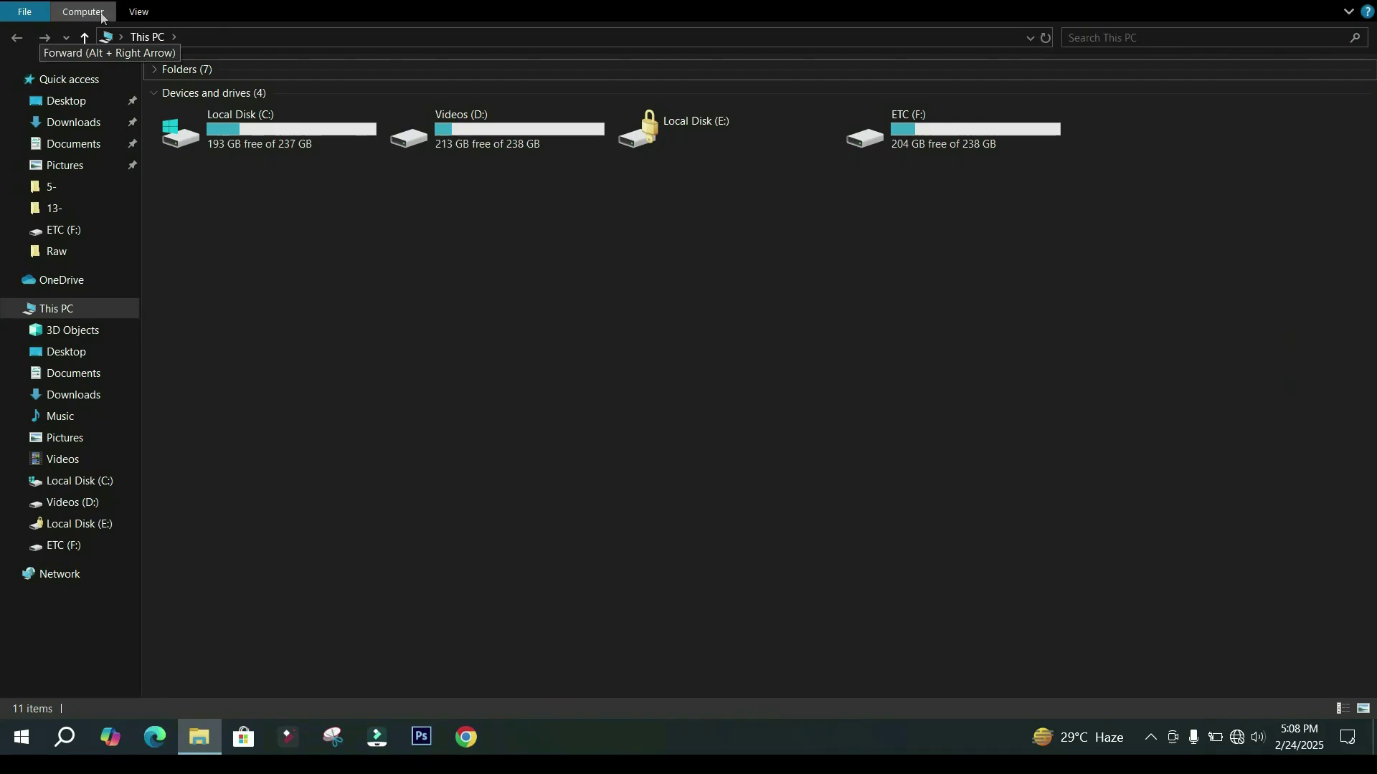
click(207, 40)
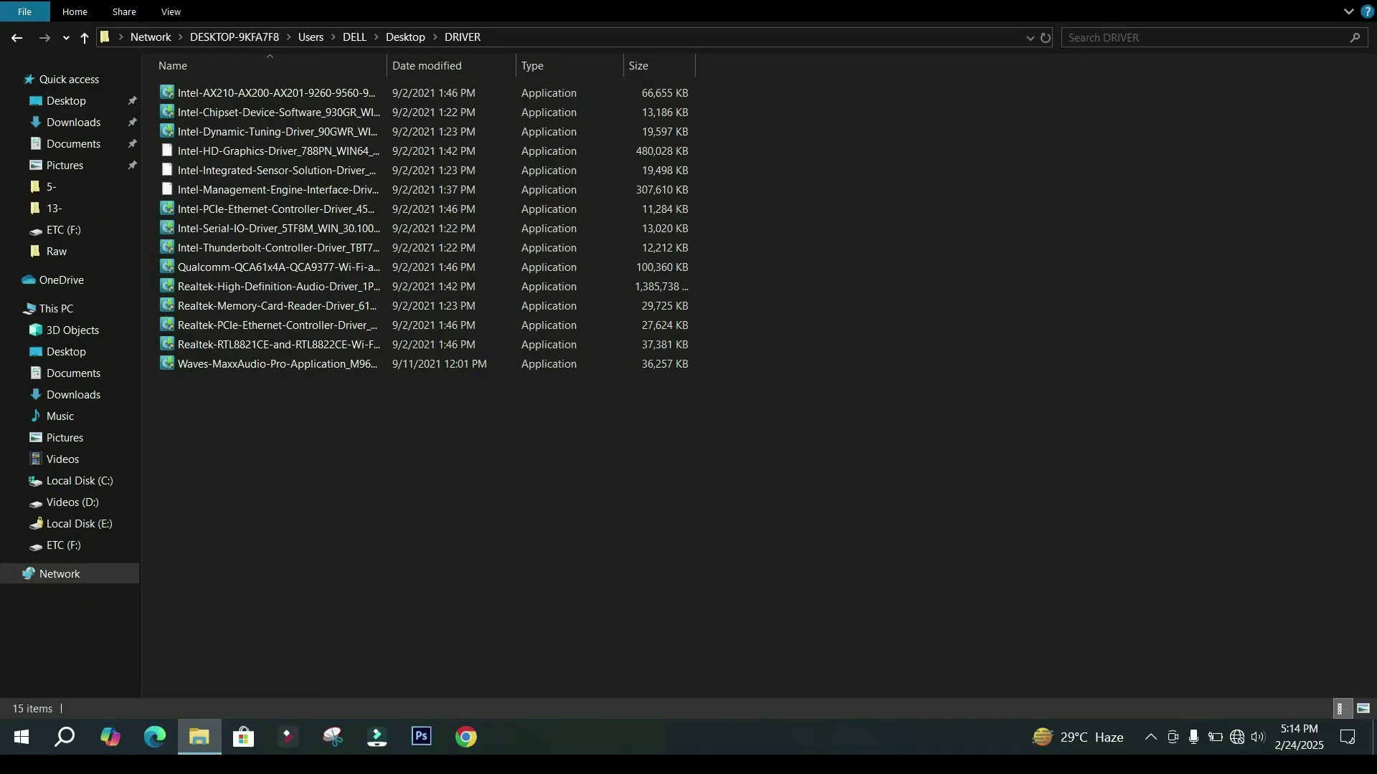
click(1363, 709)
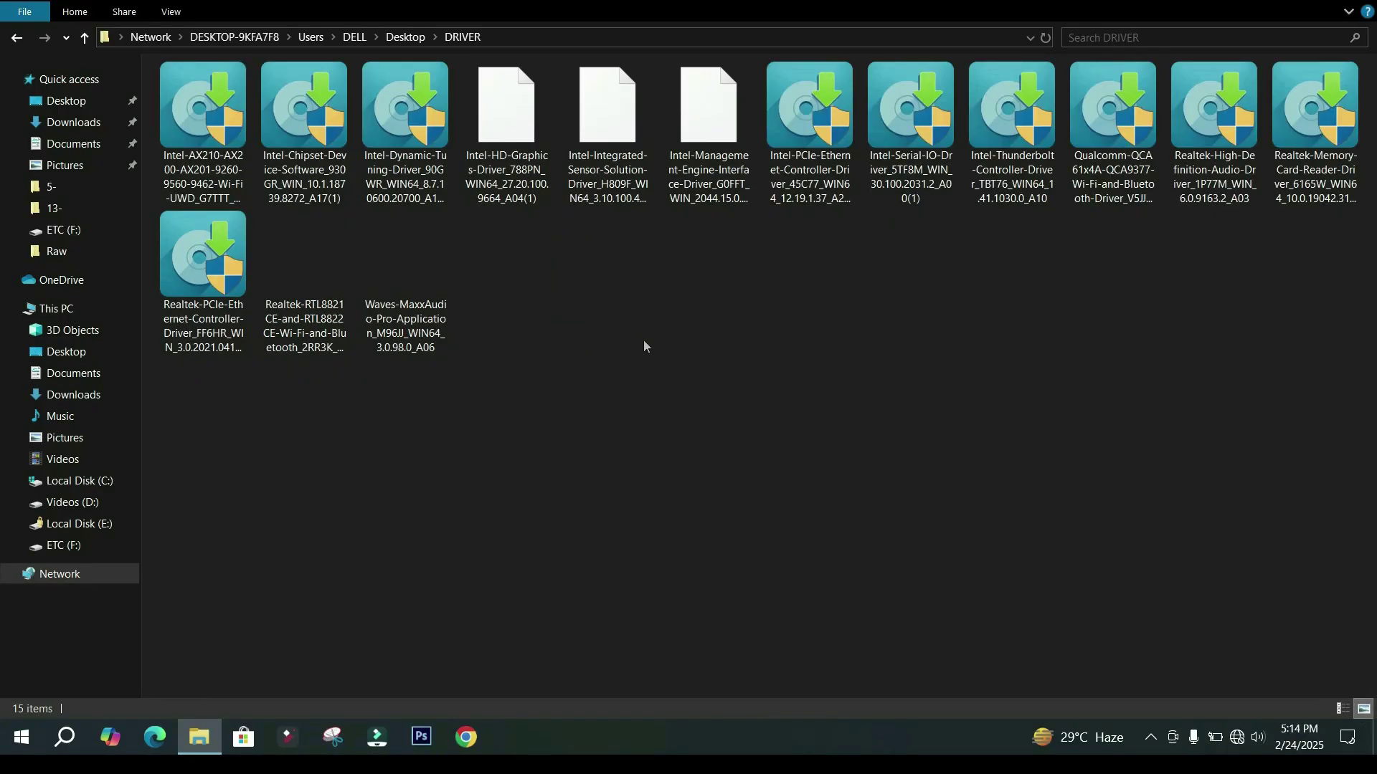